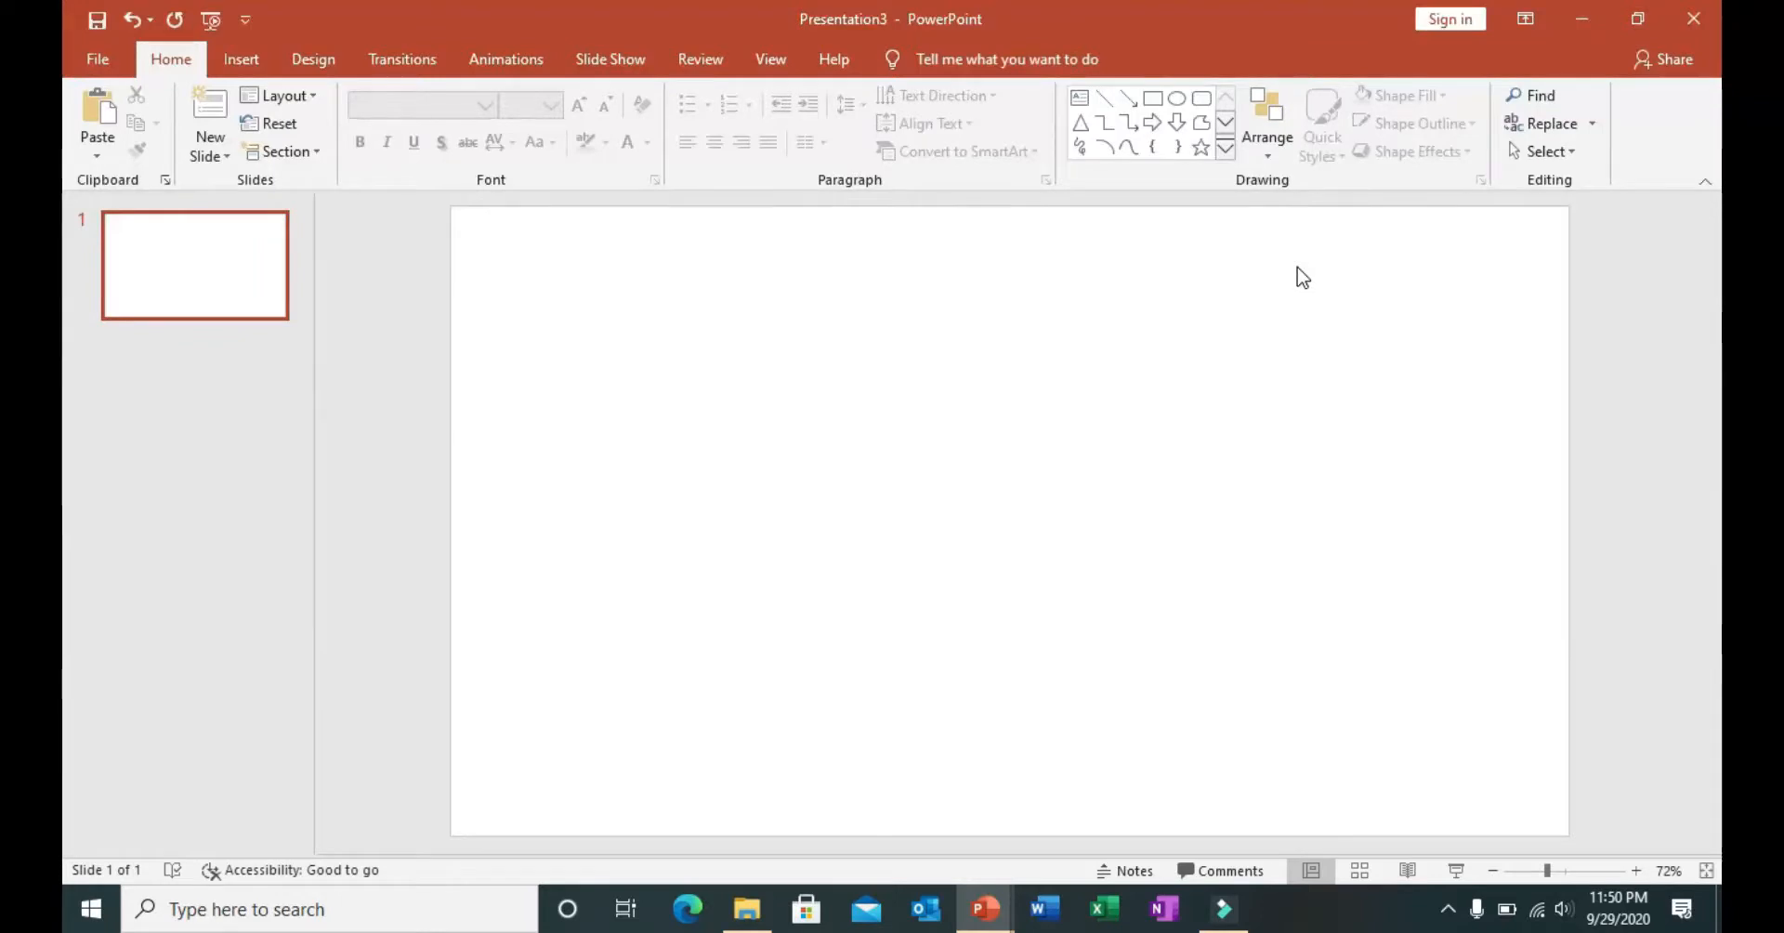
pyautogui.click(1447, 909)
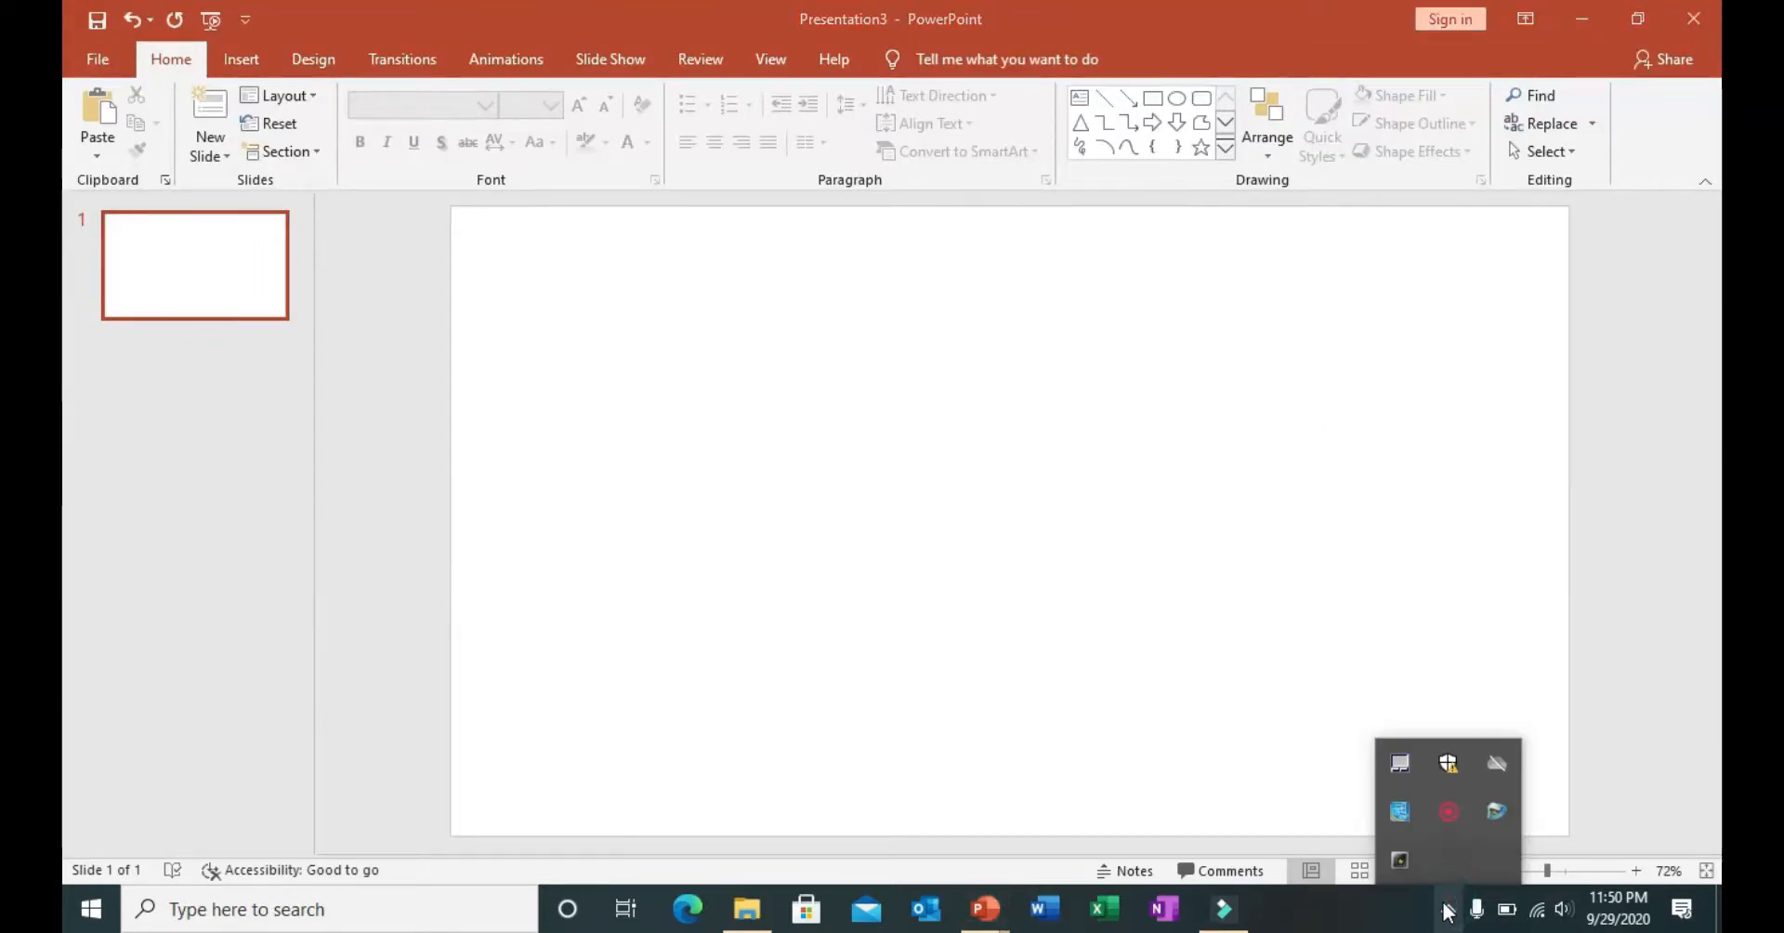
pyautogui.rightClick(1440, 829)
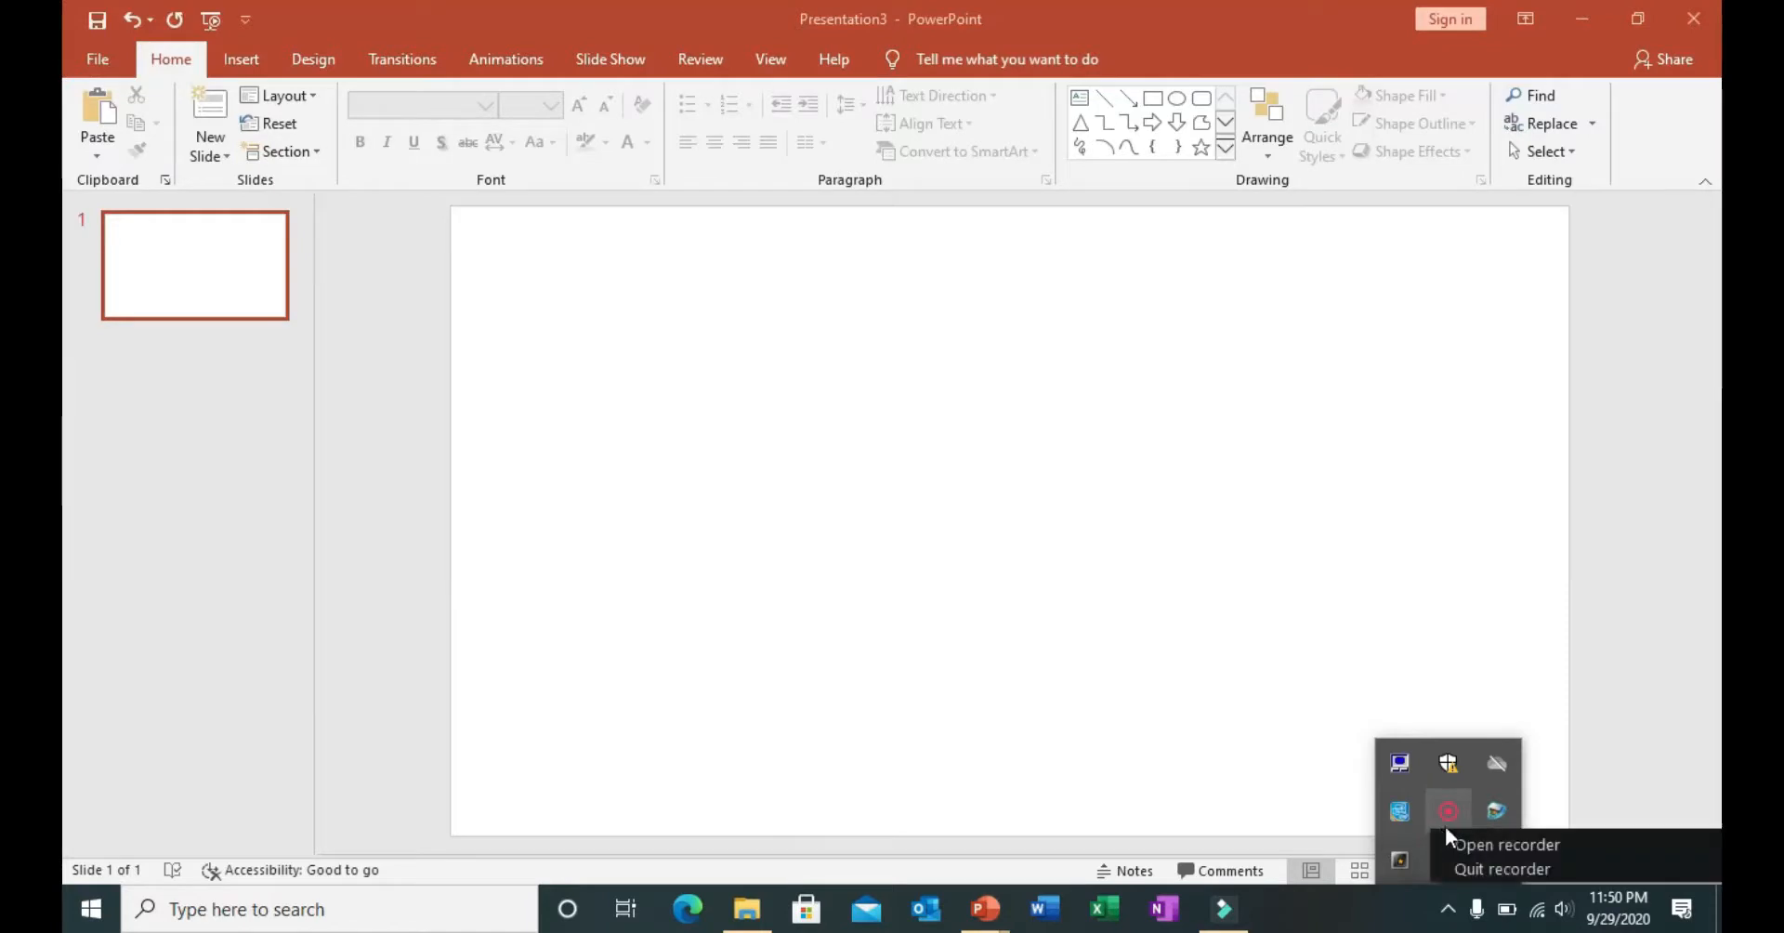
pyautogui.click(1524, 854)
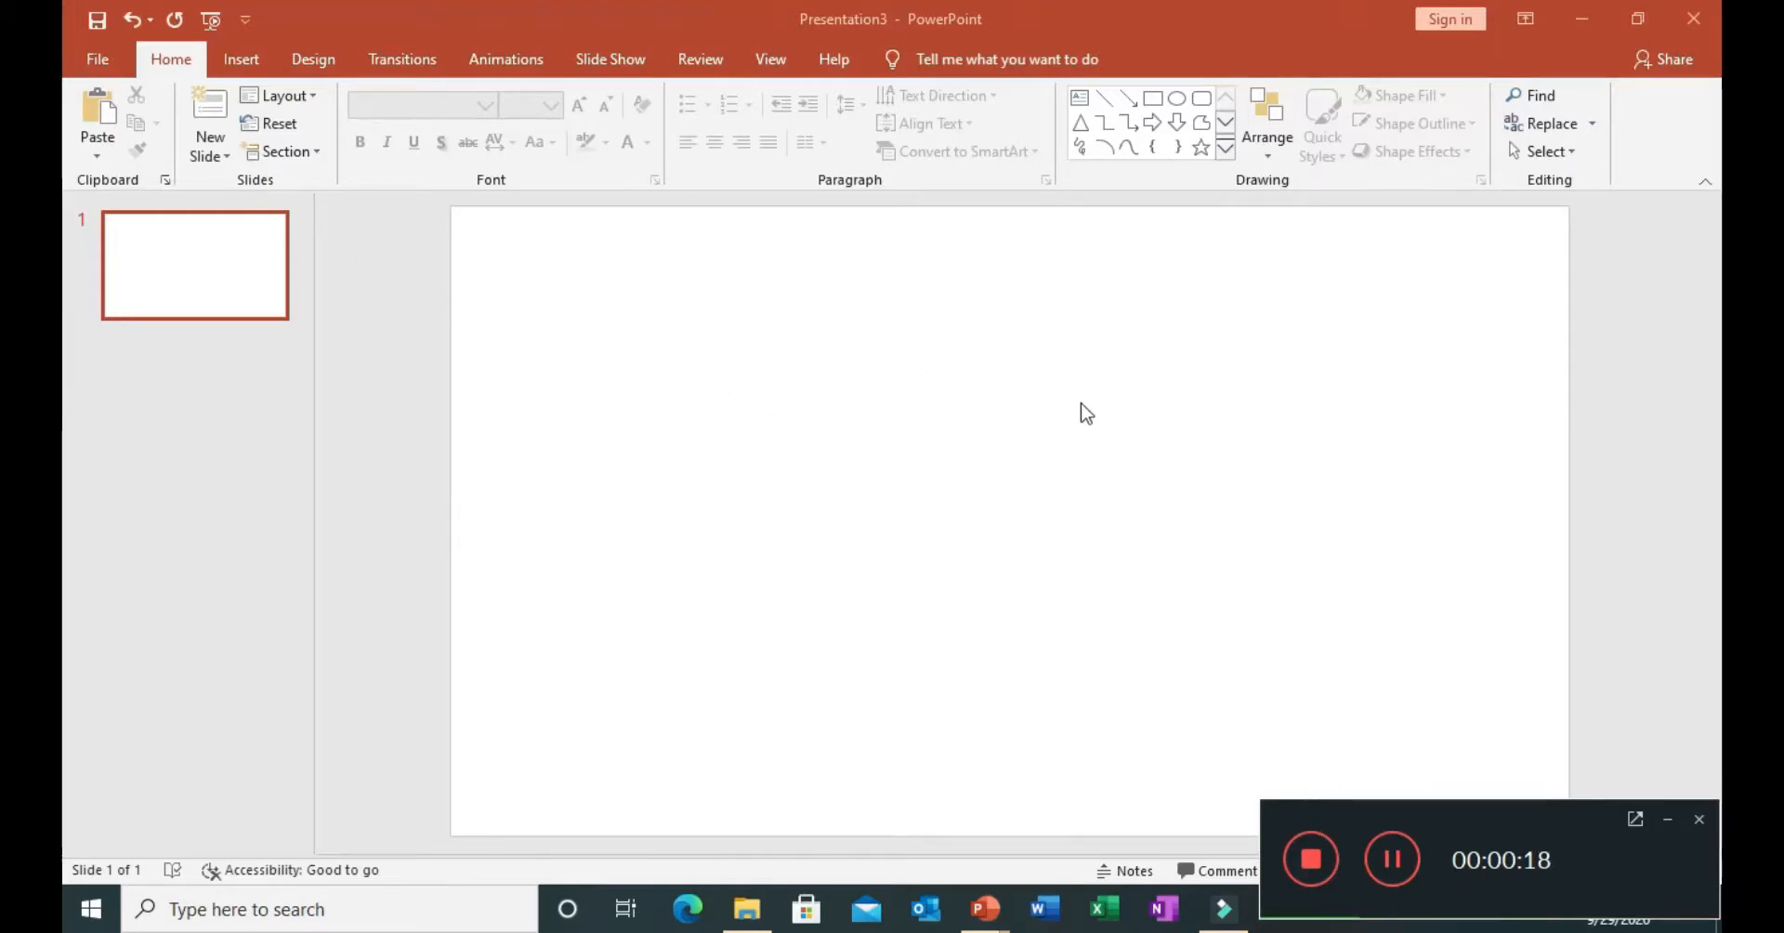
# Insert the online 3D model of the cubic lattice with red and blue spheres from the Chemistry category
pyautogui.click(249, 71)
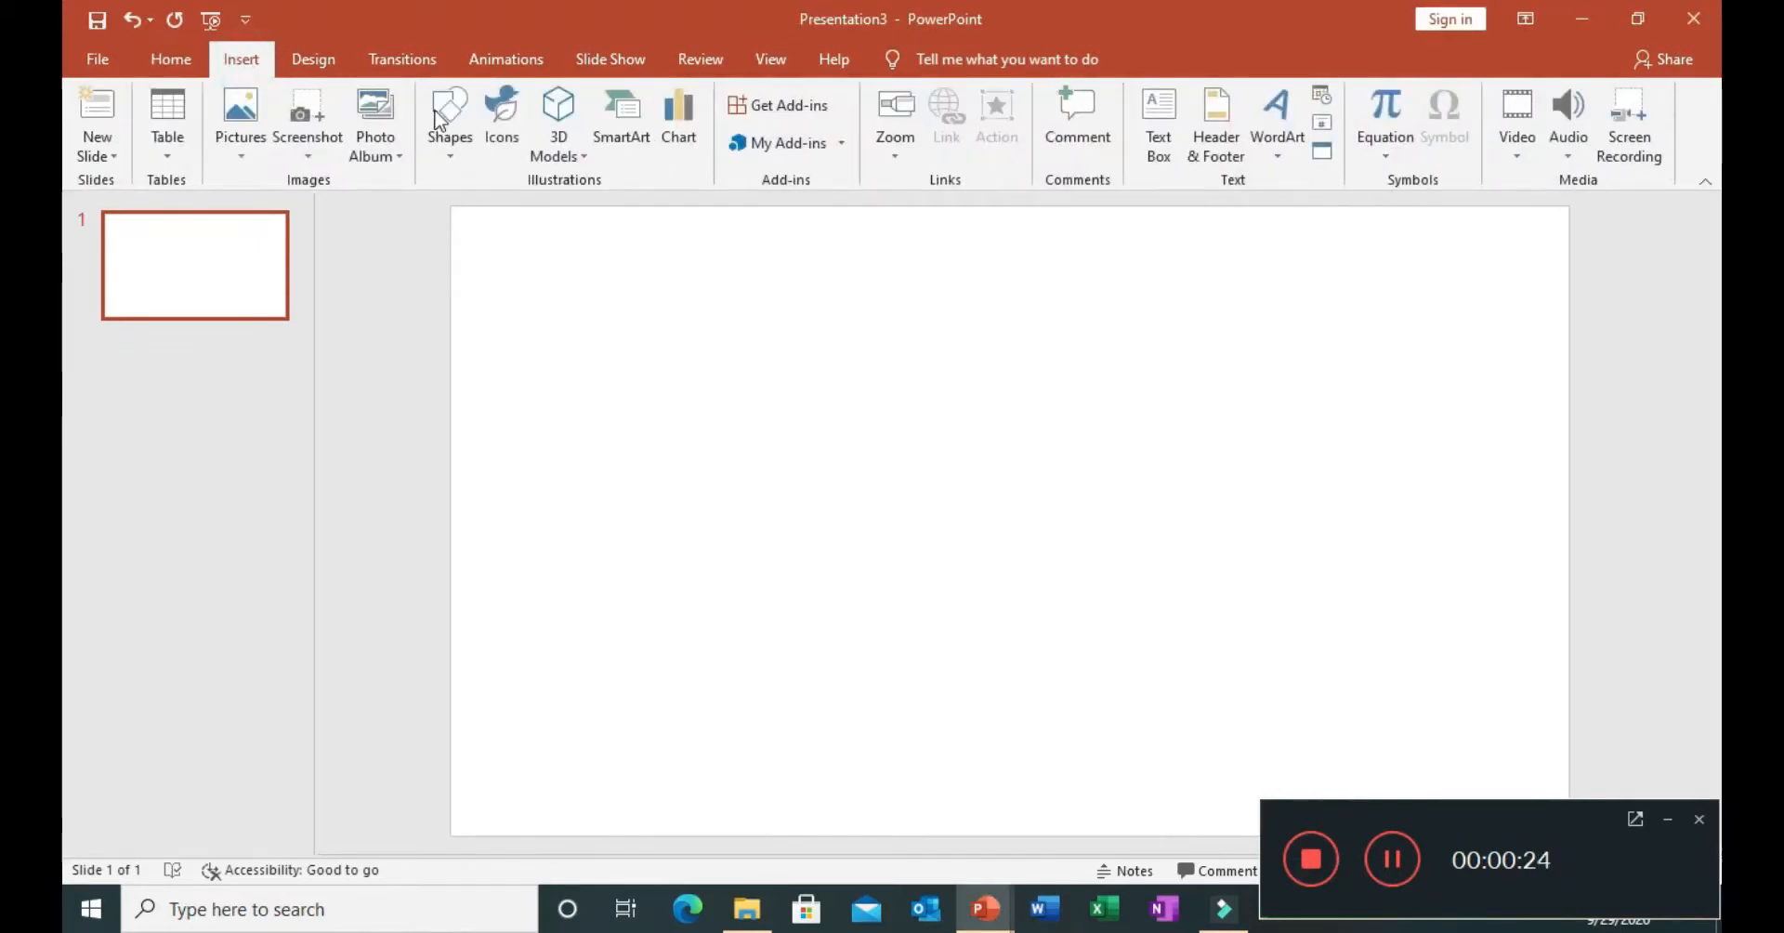
pyautogui.click(582, 156)
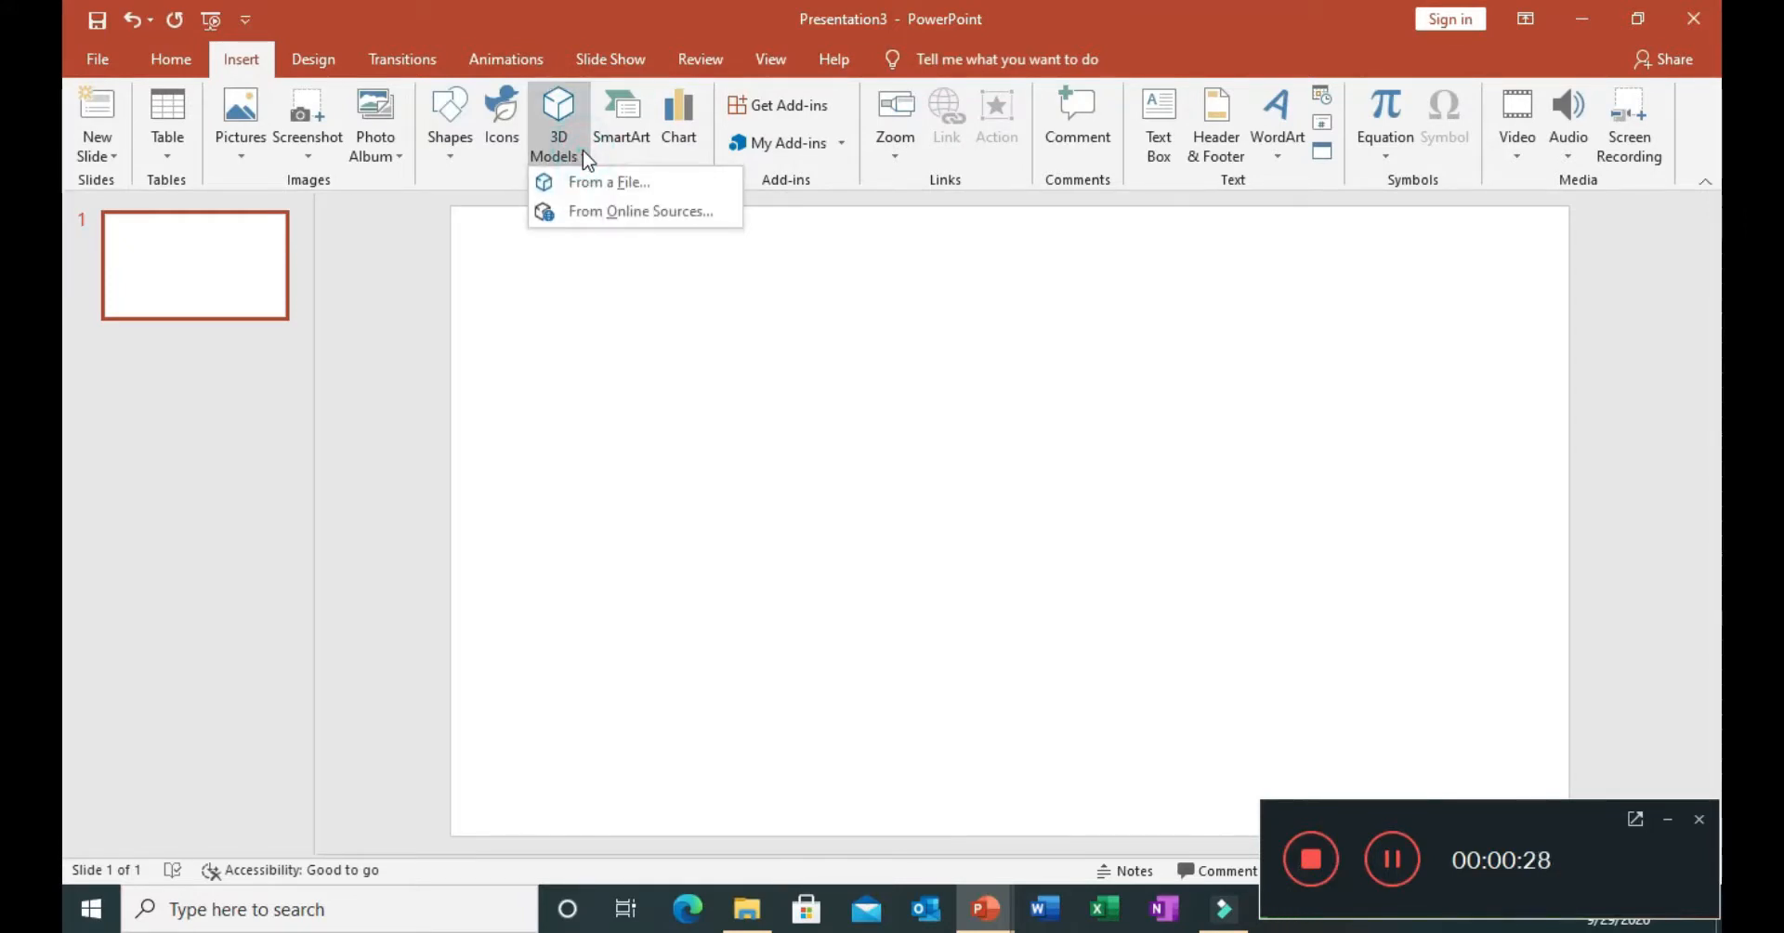
pyautogui.click(615, 213)
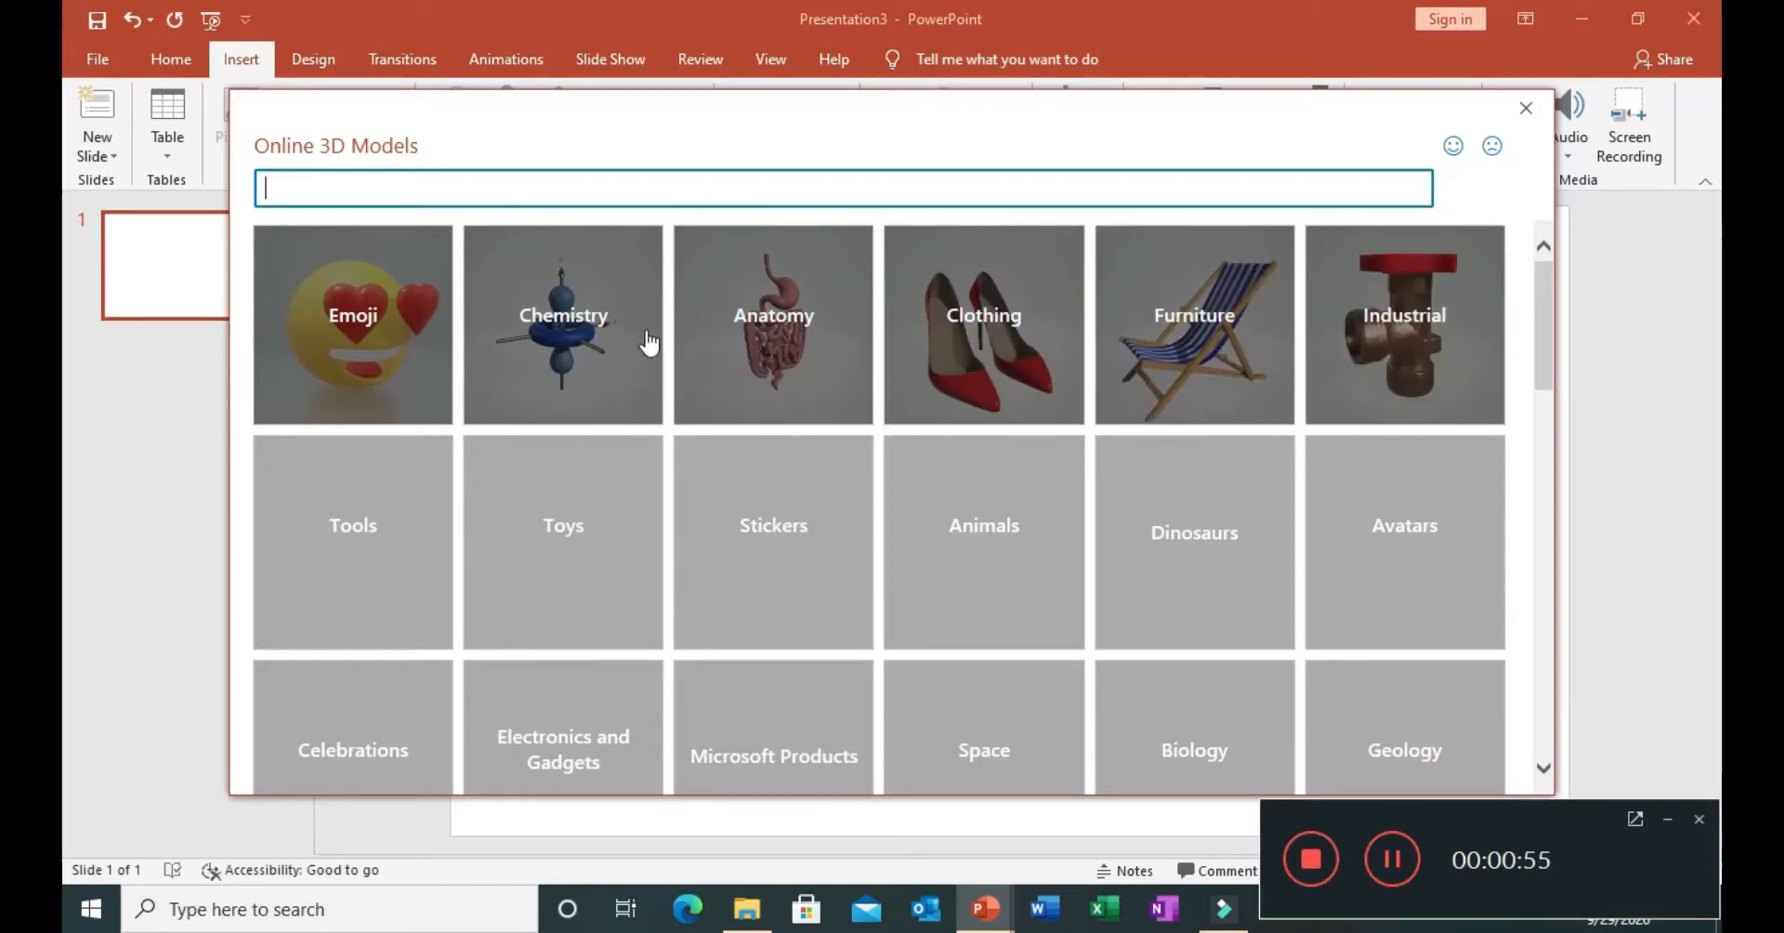
pyautogui.click(583, 340)
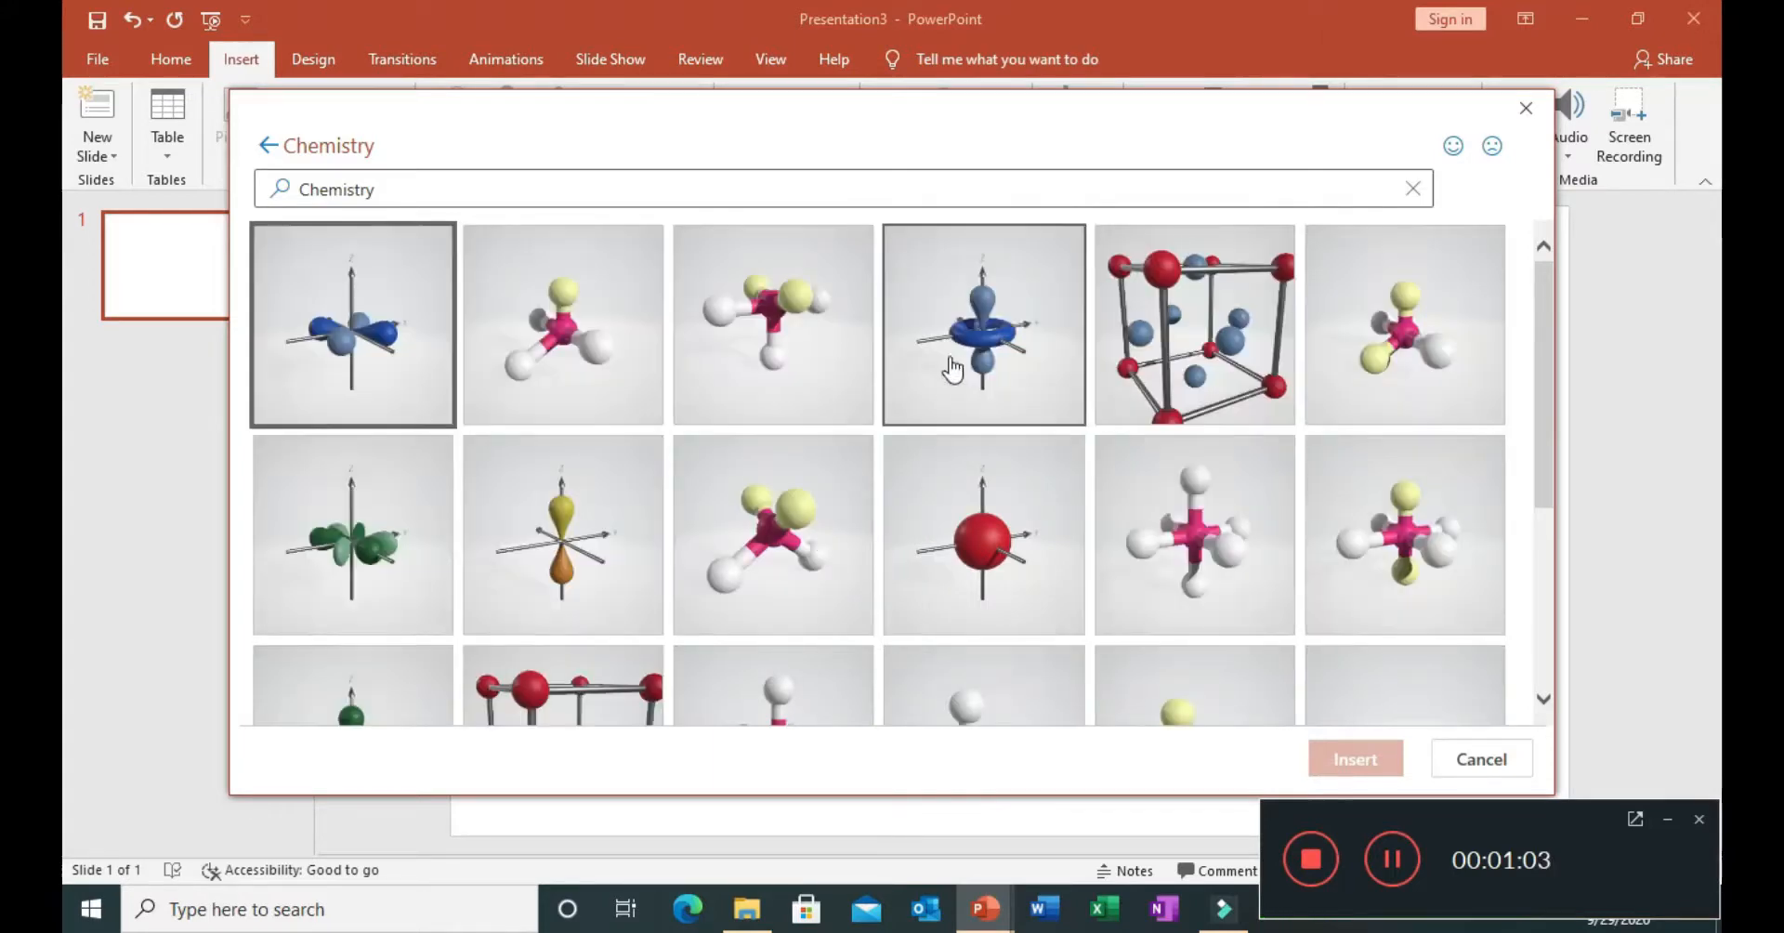
pyautogui.click(1201, 329)
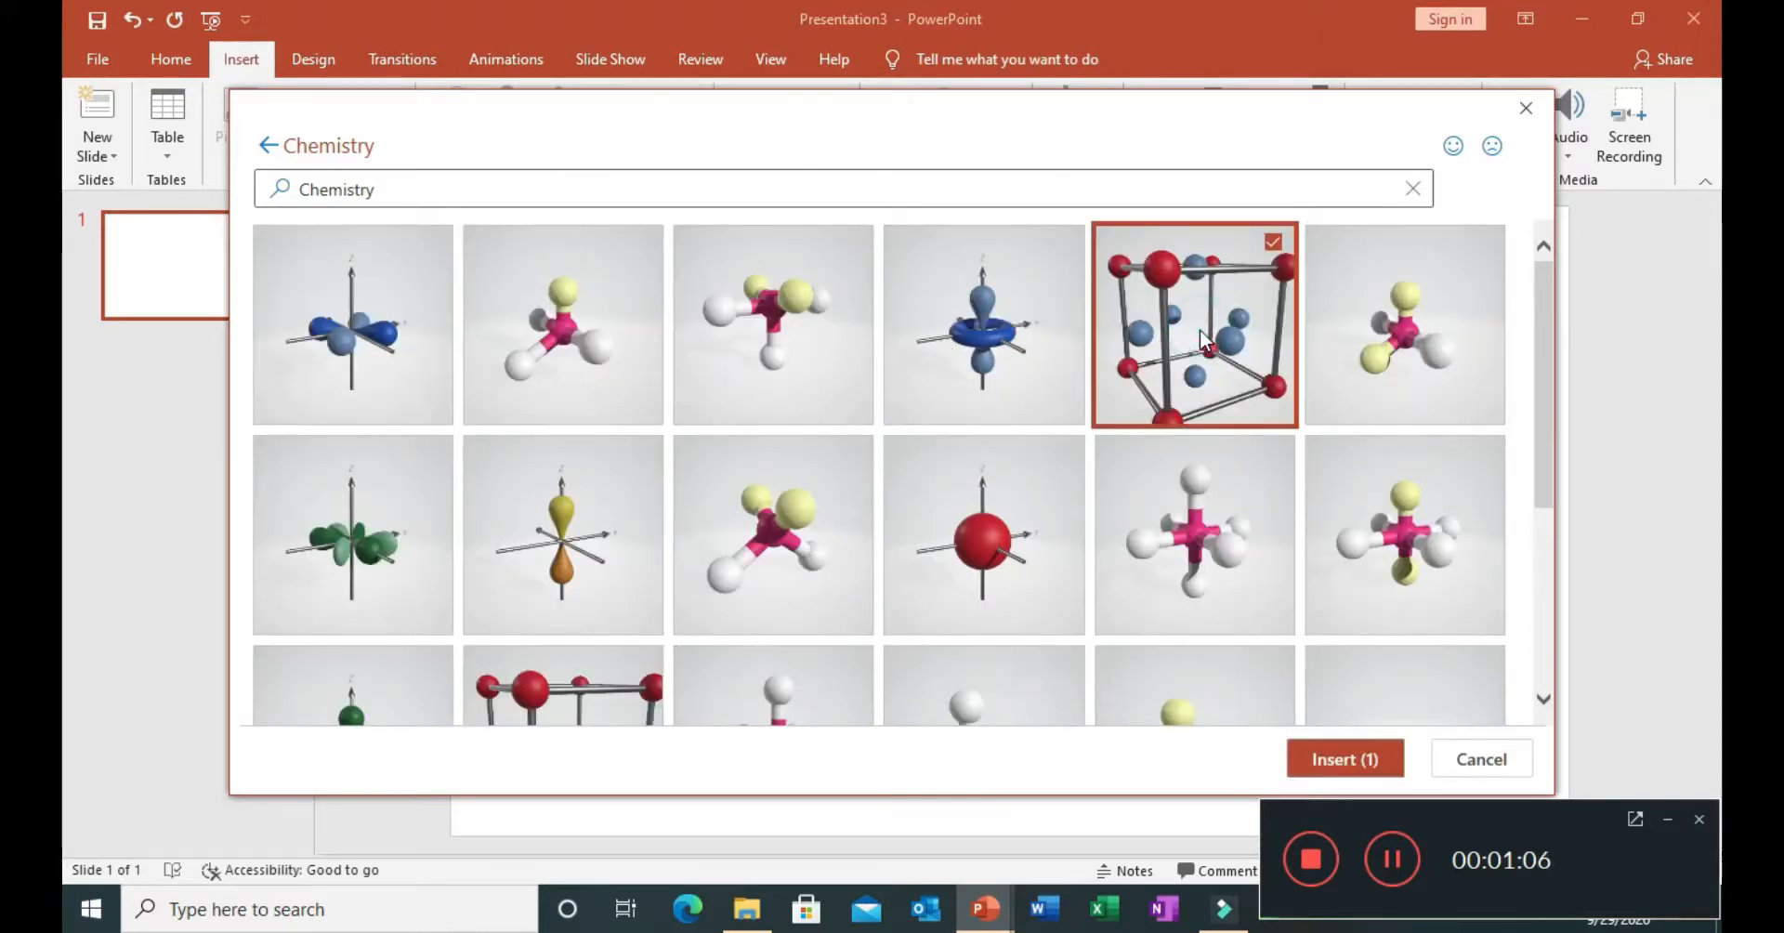
pyautogui.click(1344, 761)
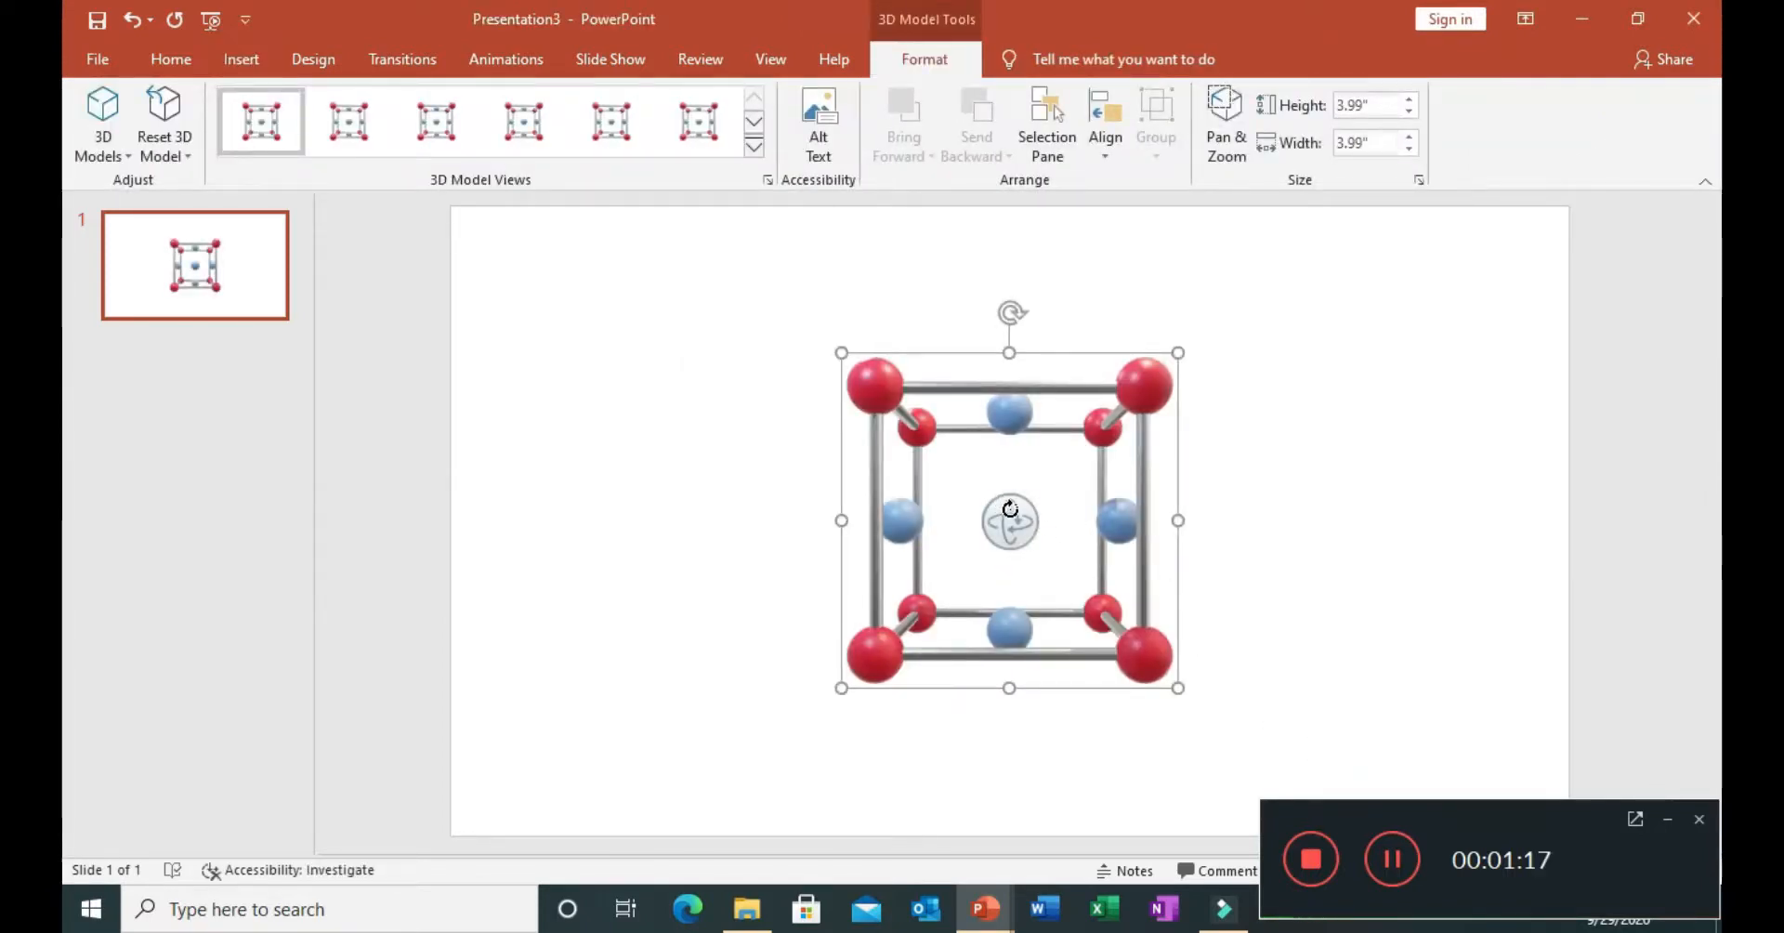
# Enlarge the 3D model's frame to about 4.7" high and rotate the lattice to view it from slightly above
pyautogui.moveTo(1010, 509); pyautogui.dragTo(1016, 514)
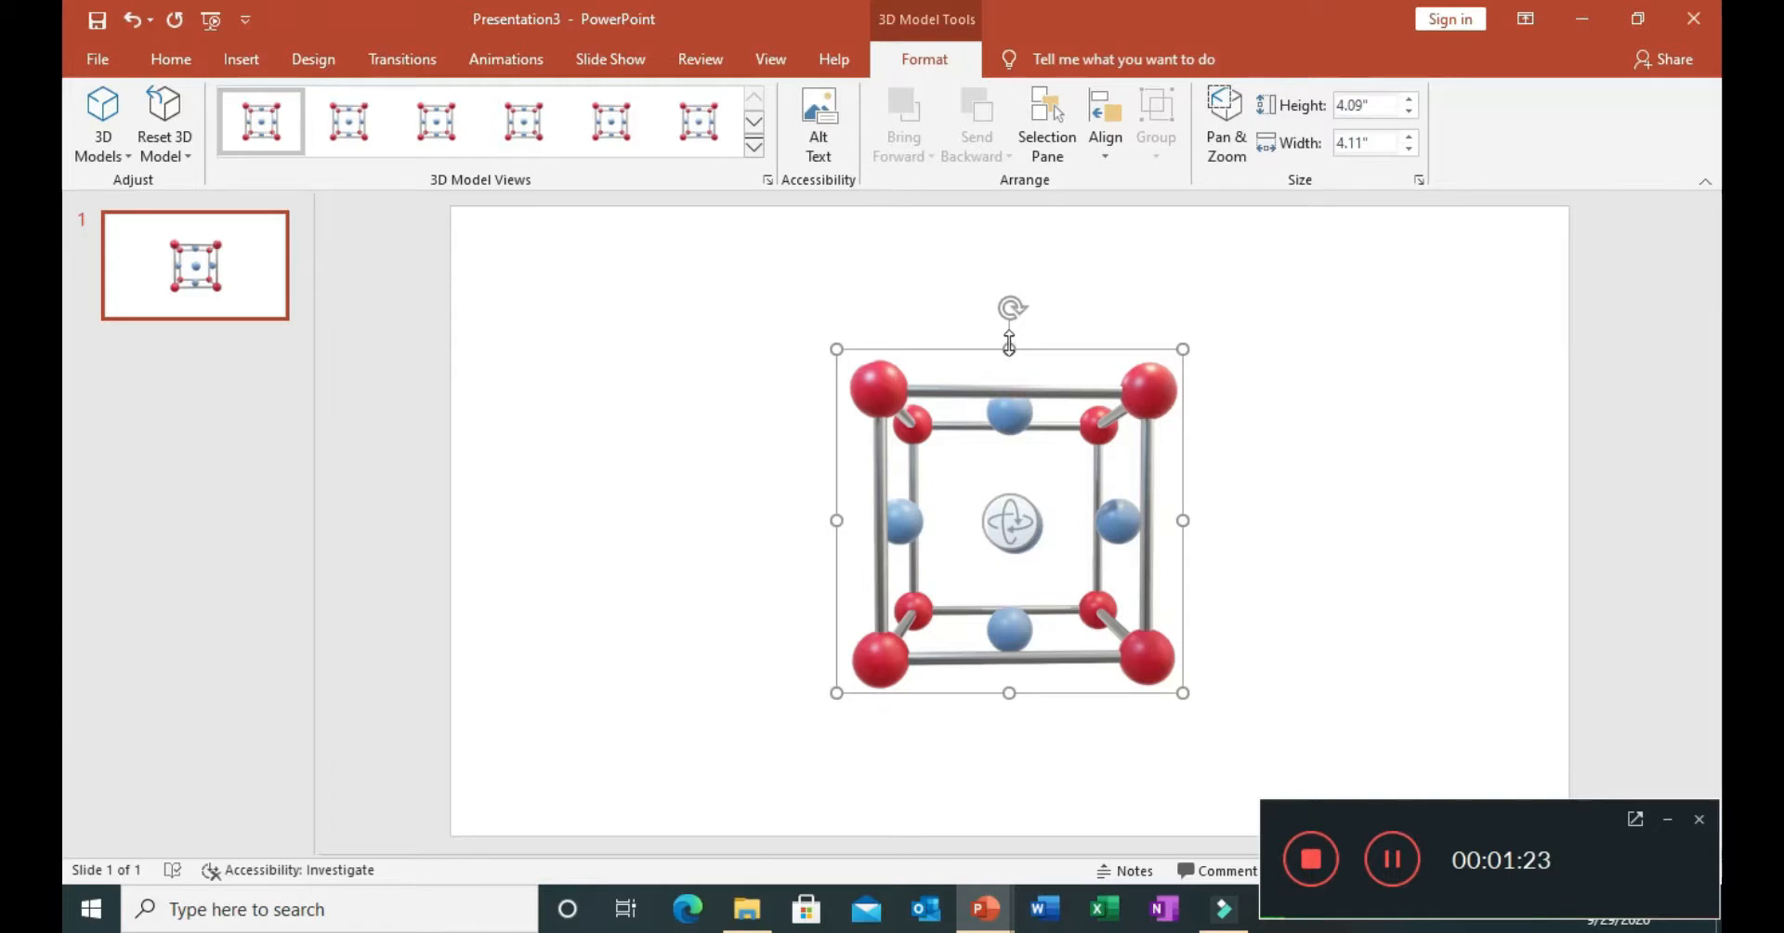
pyautogui.moveTo(1007, 348); pyautogui.dragTo(1010, 291)
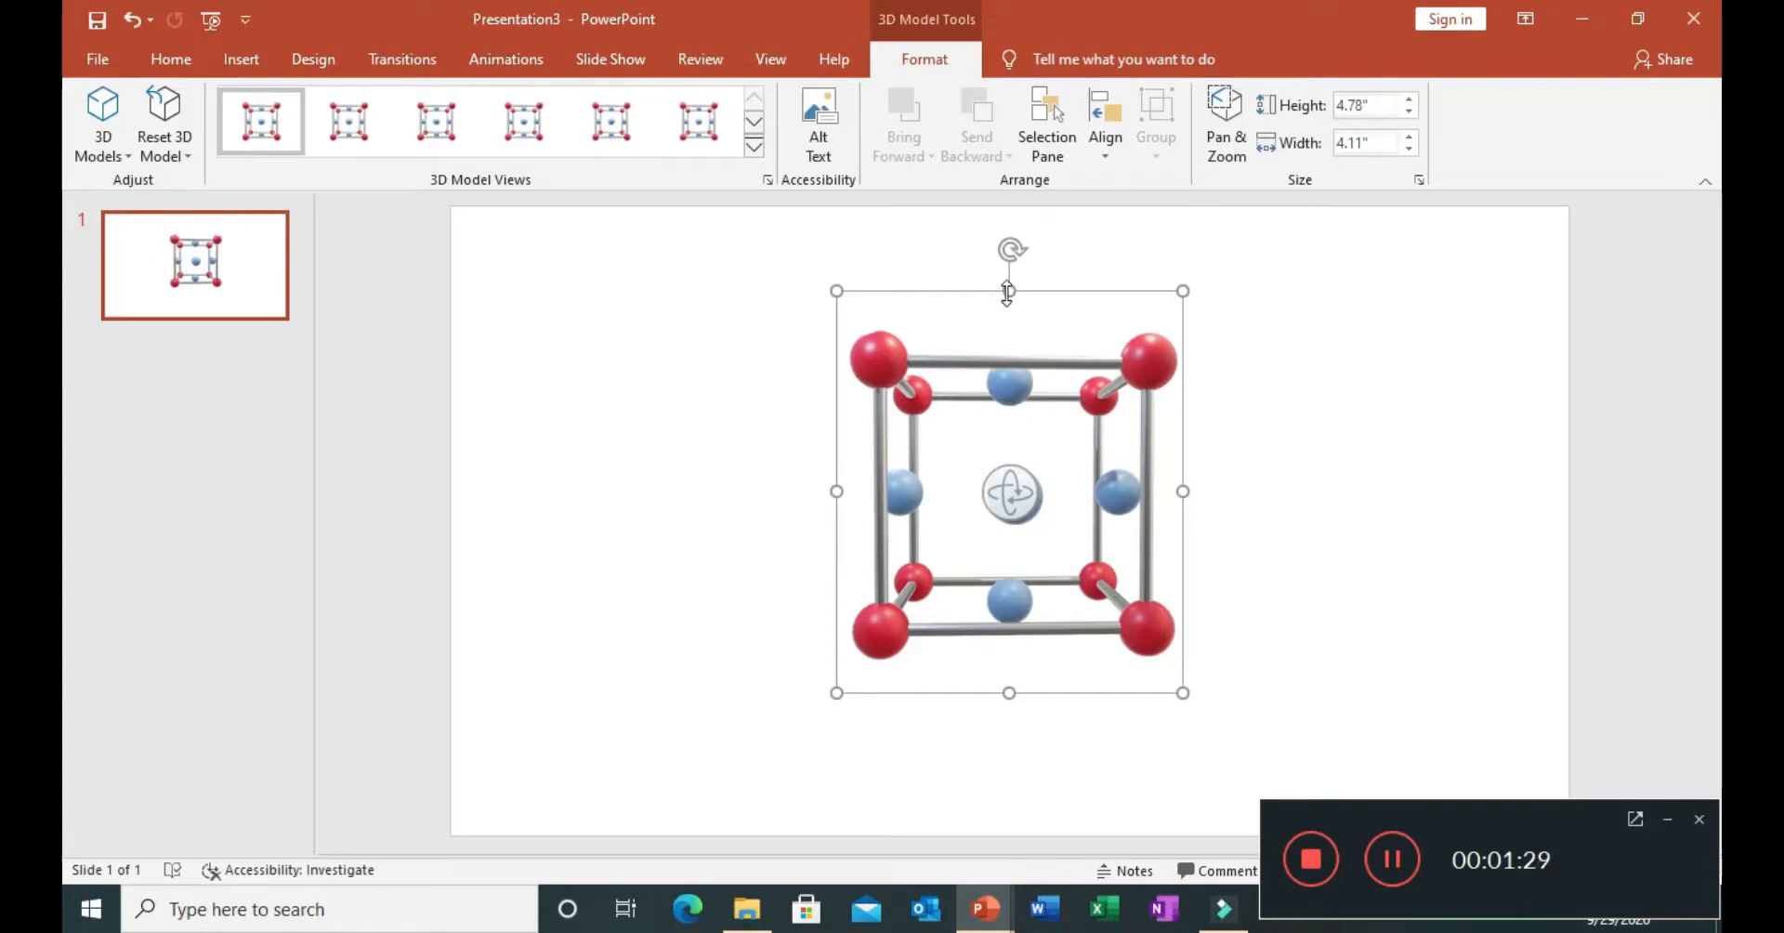
pyautogui.moveTo(1006, 290)
pyautogui.mouseDown()
pyautogui.moveTo(1009, 307)
pyautogui.moveTo(980, 270)
pyautogui.moveTo(1058, 325)
pyautogui.moveTo(1019, 294)
pyautogui.moveTo(976, 294)
pyautogui.moveTo(1087, 303)
pyautogui.moveTo(987, 291)
pyautogui.moveTo(883, 317)
pyautogui.moveTo(1028, 266)
pyautogui.moveTo(1000, 279)
pyautogui.mouseUp()
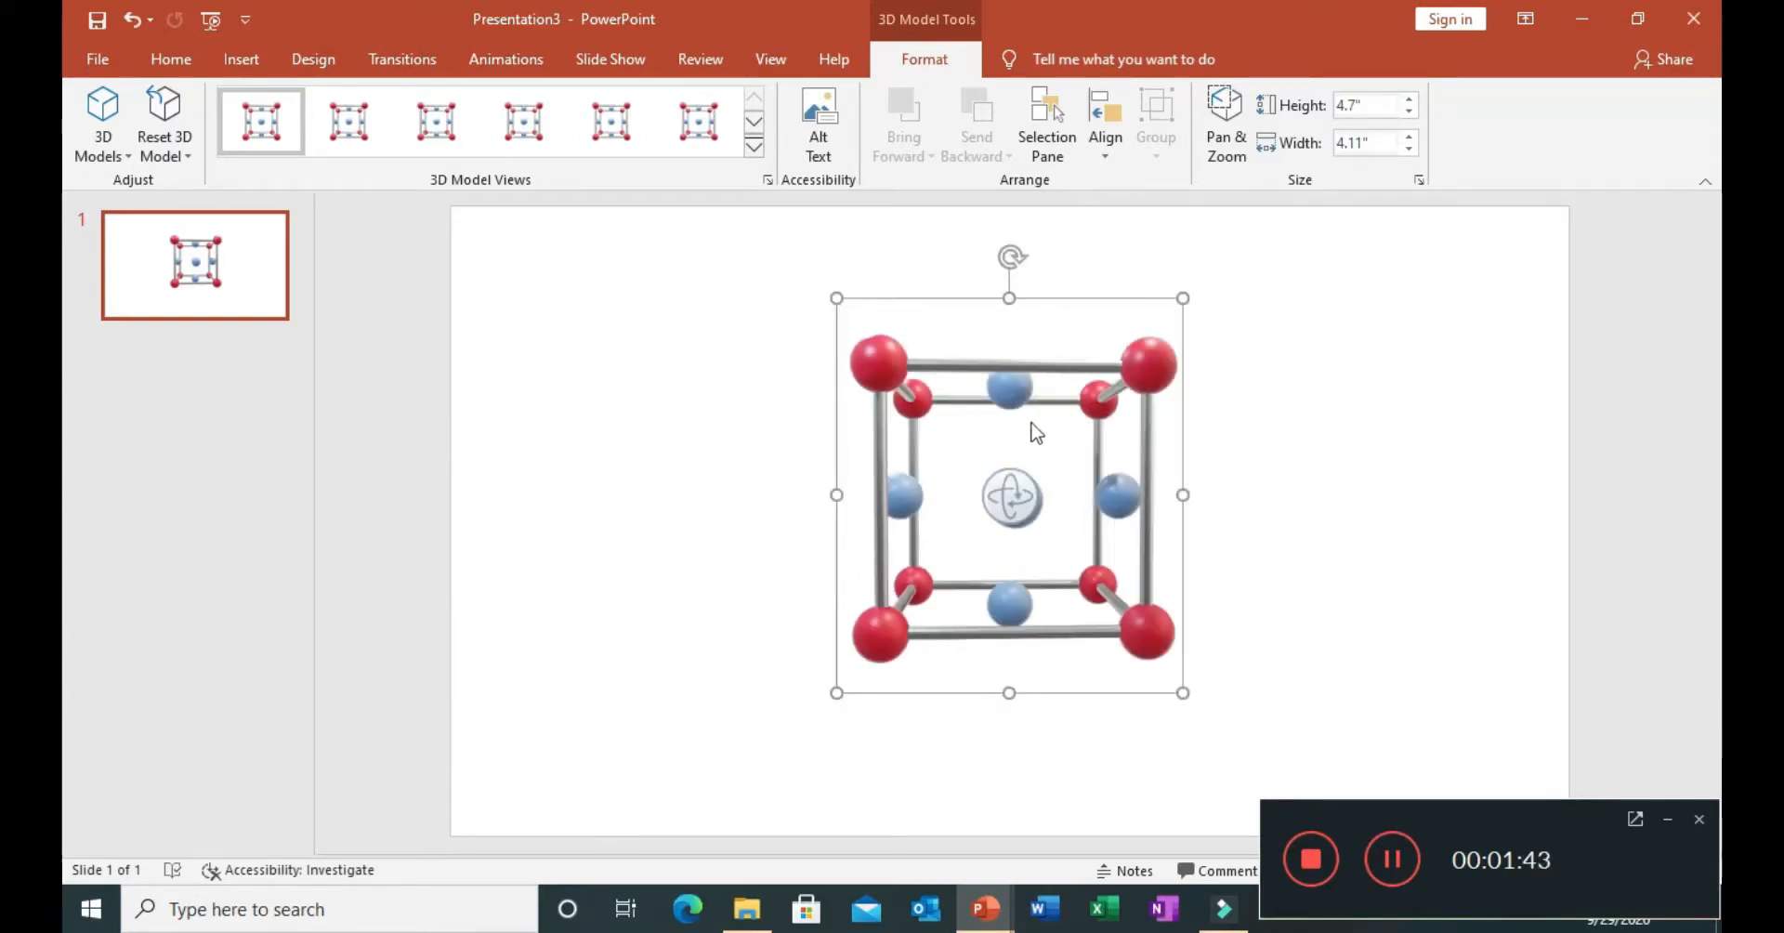
pyautogui.moveTo(1007, 493); pyautogui.dragTo(1005, 584)
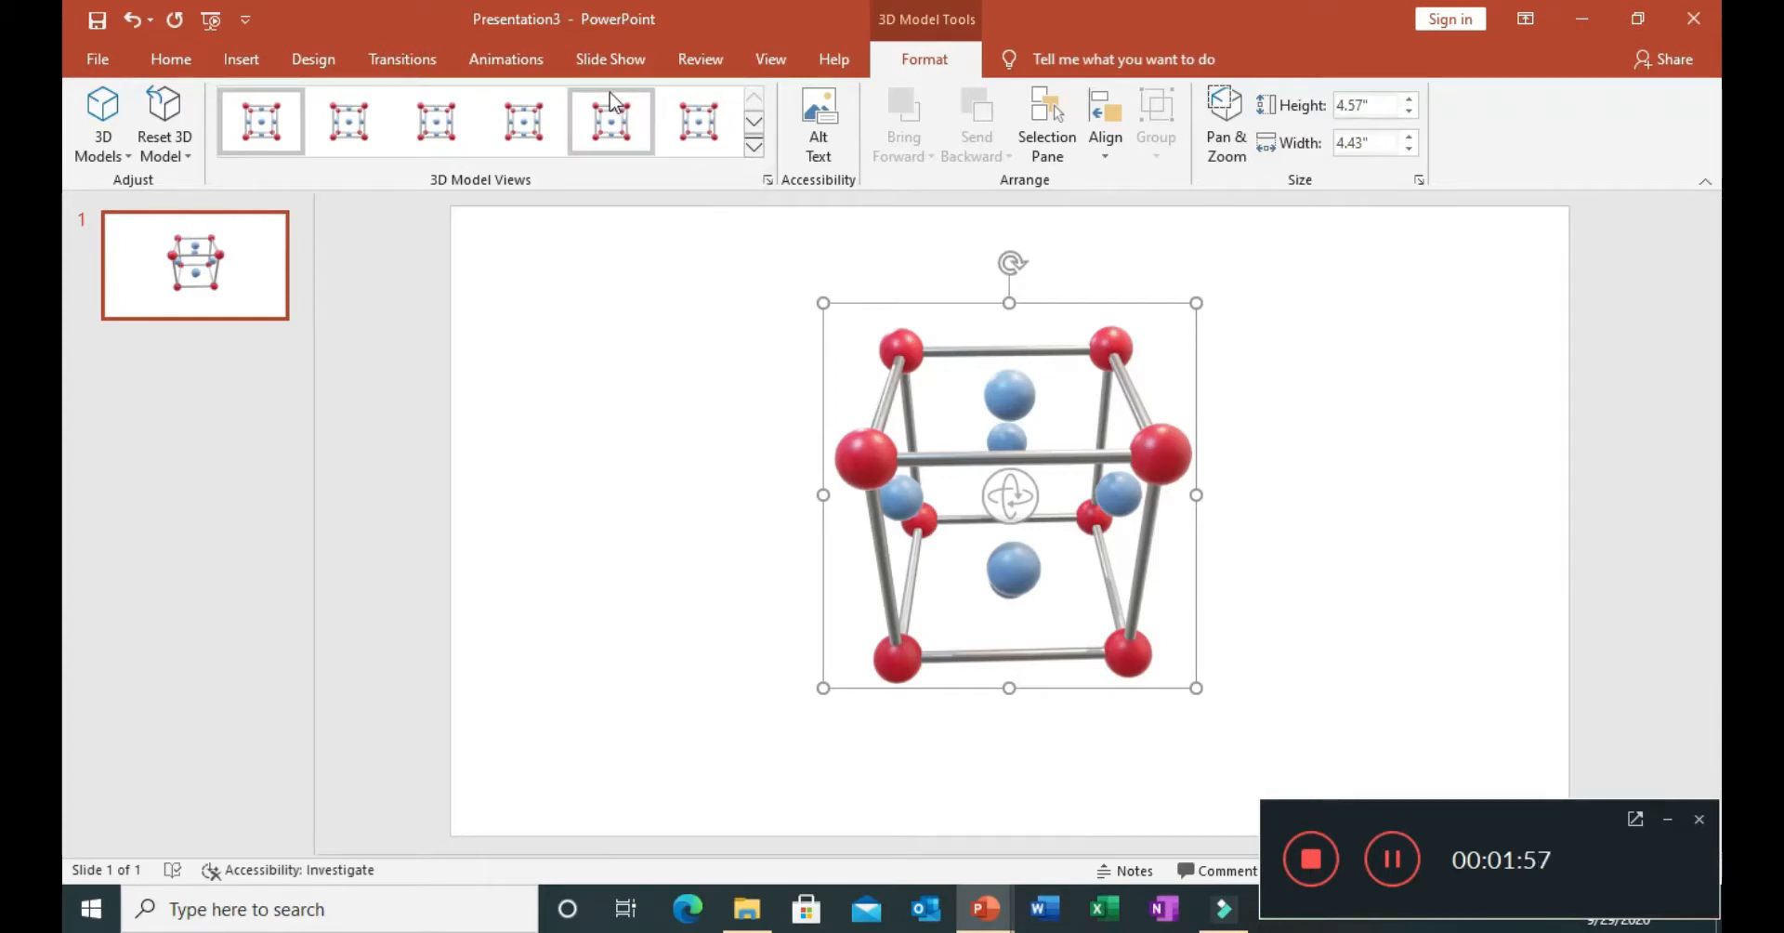
# Apply the Jump & Turn 3D animation to the lattice model and play it from the Animation Pane
pyautogui.click(499, 61)
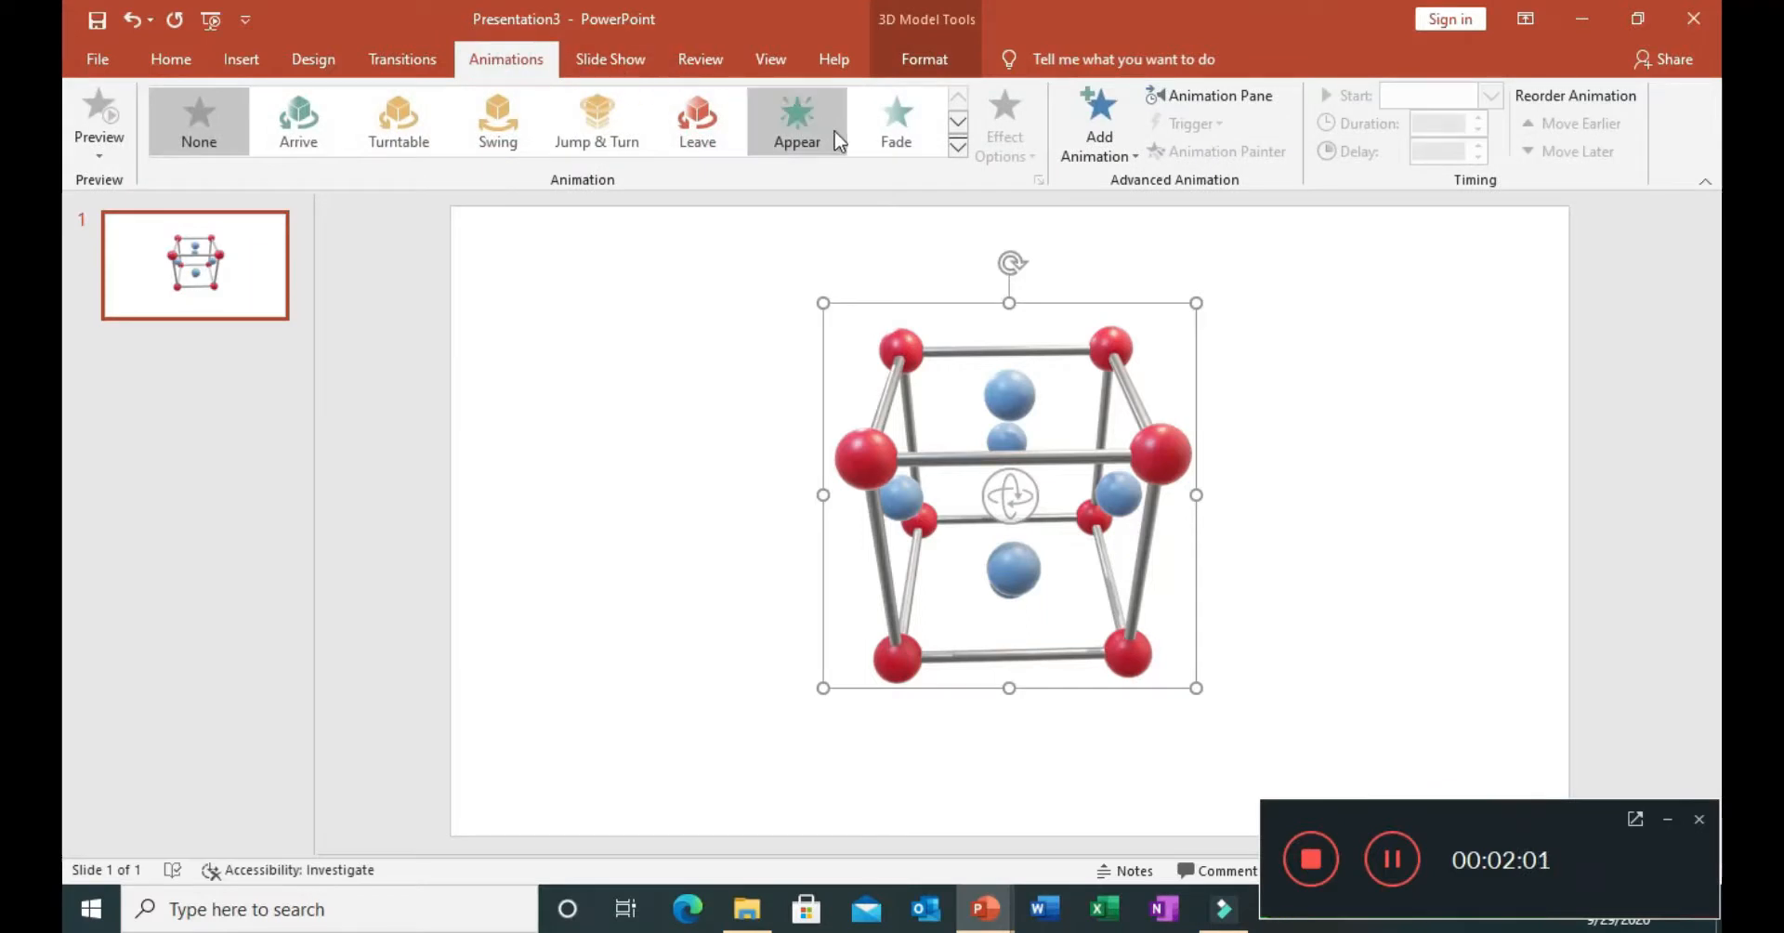
pyautogui.click(958, 144)
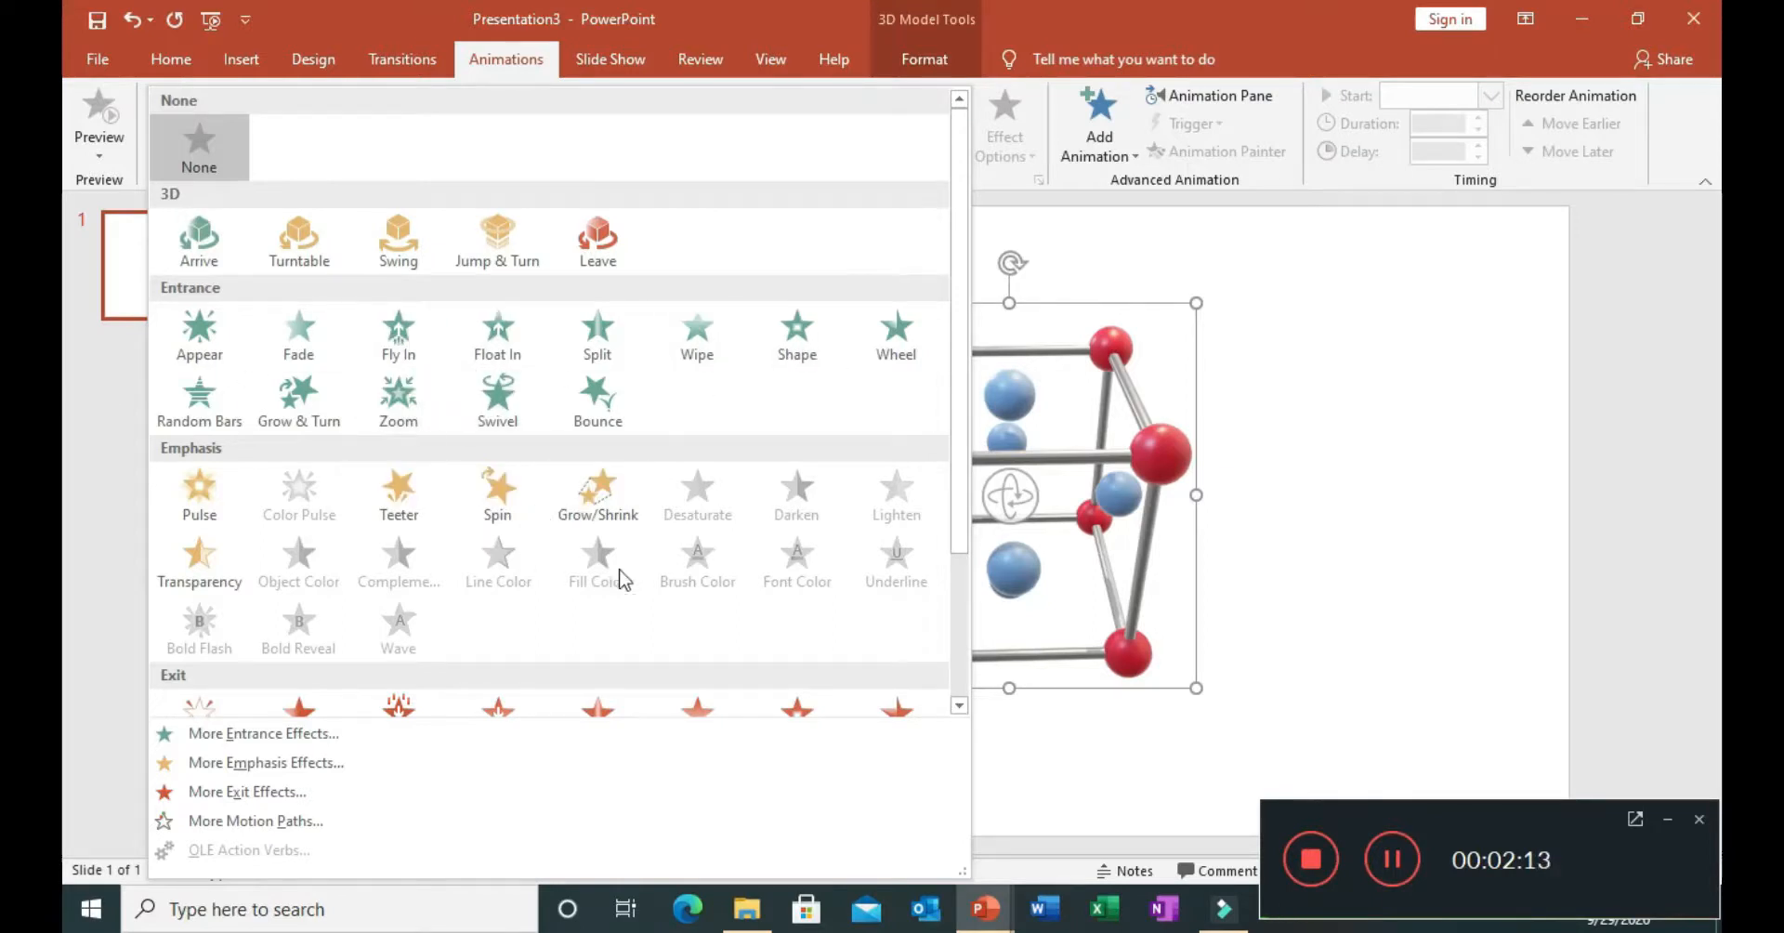
pyautogui.click(959, 705)
pyautogui.click(958, 705)
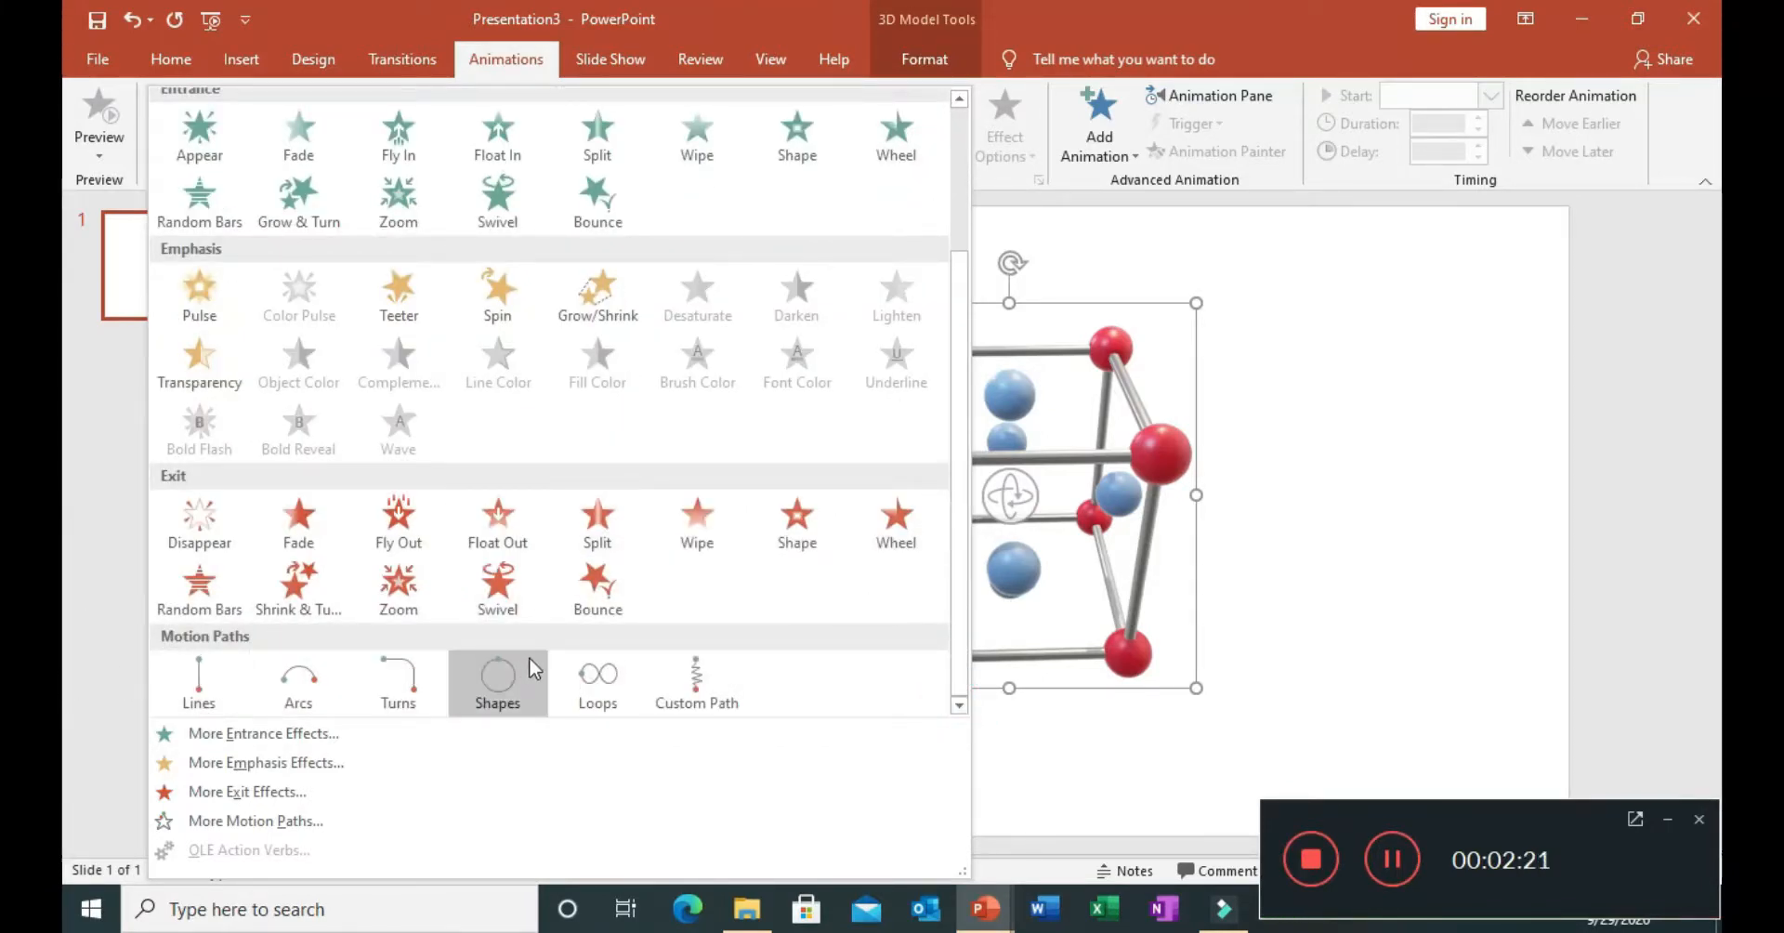
pyautogui.click(960, 104)
pyautogui.click(960, 104)
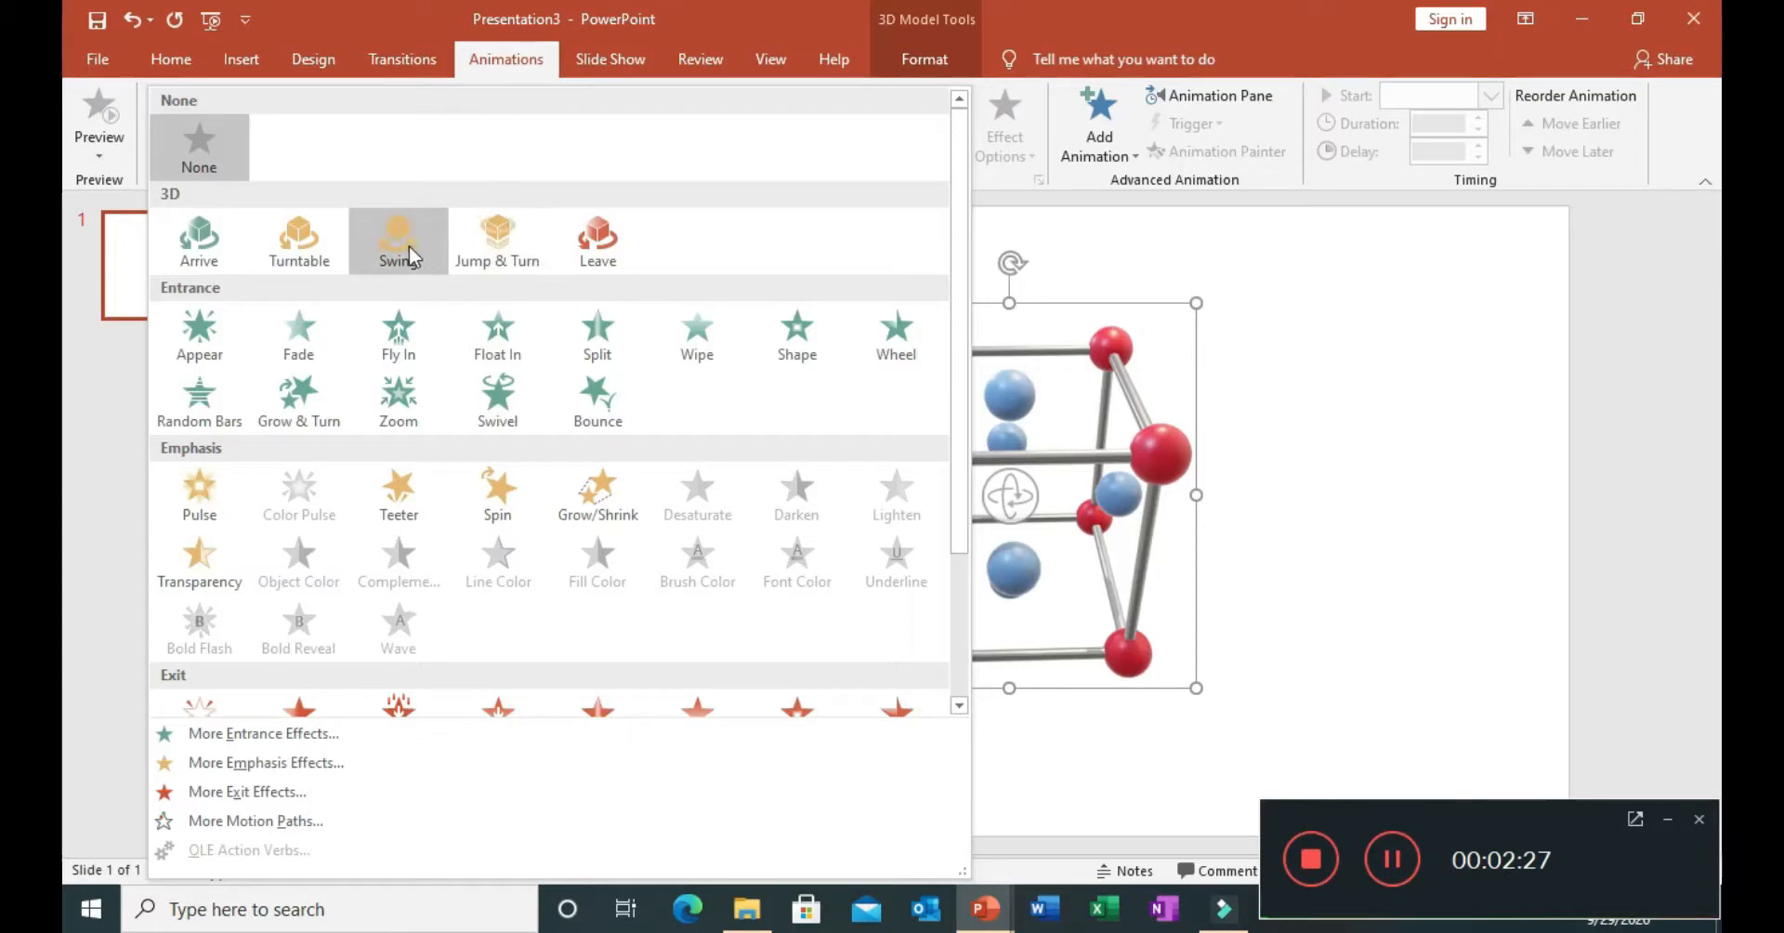
pyautogui.click(512, 249)
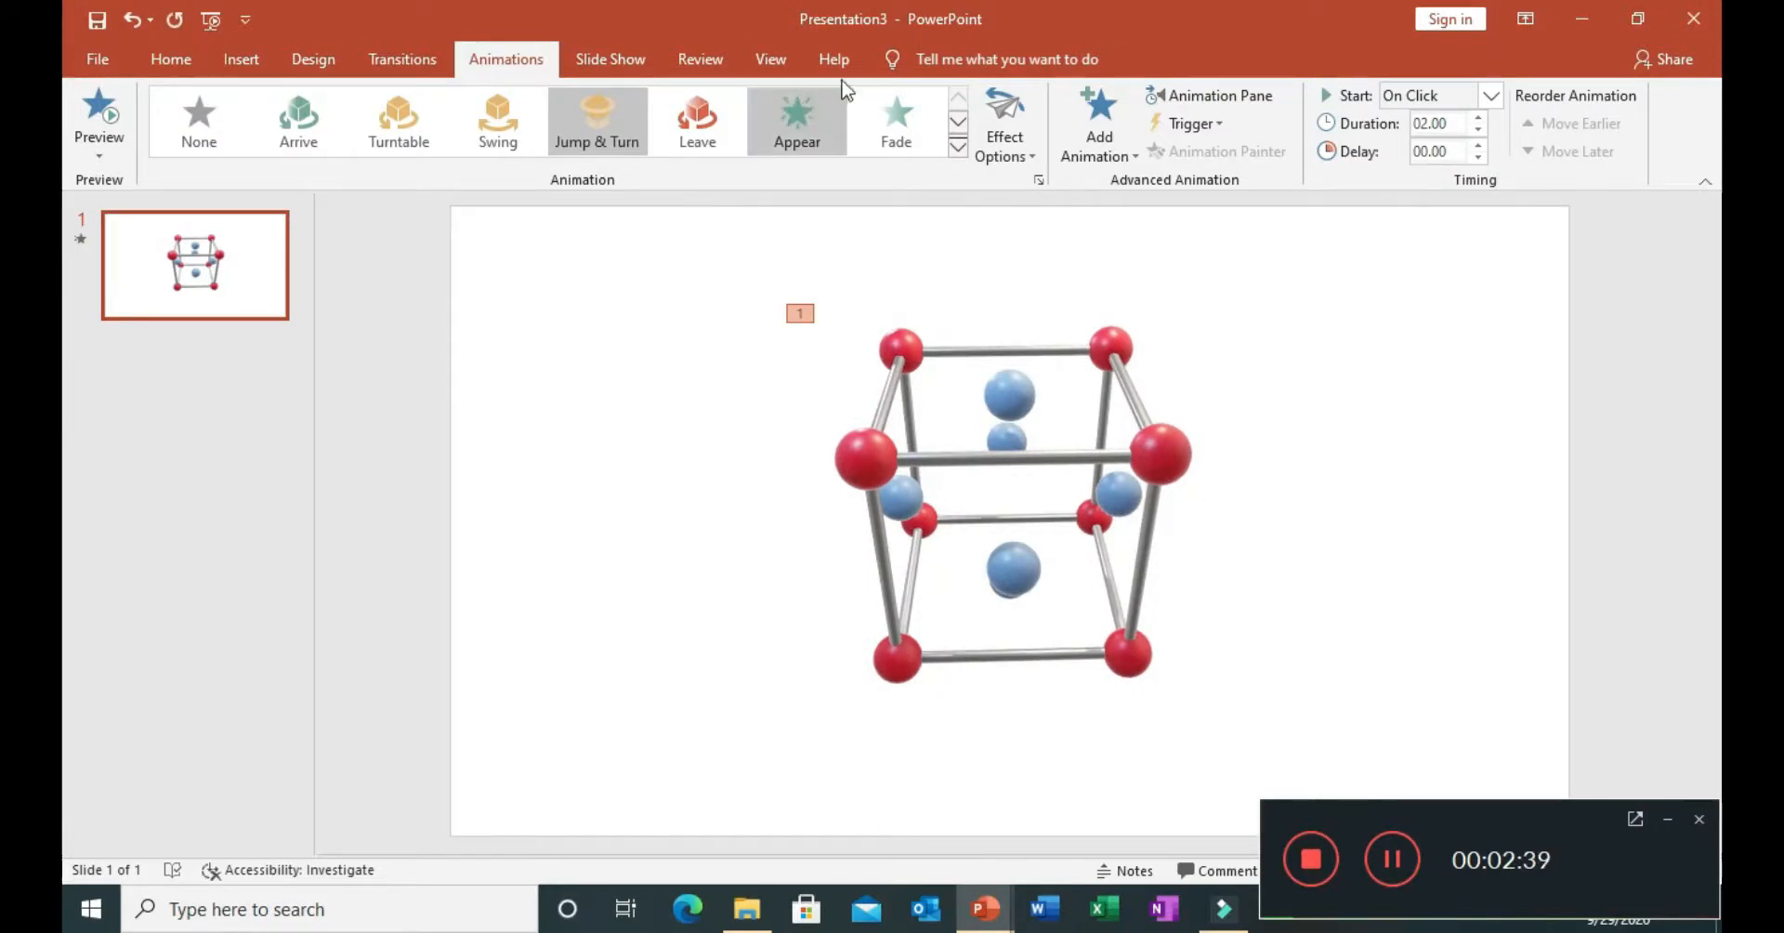
pyautogui.click(1244, 95)
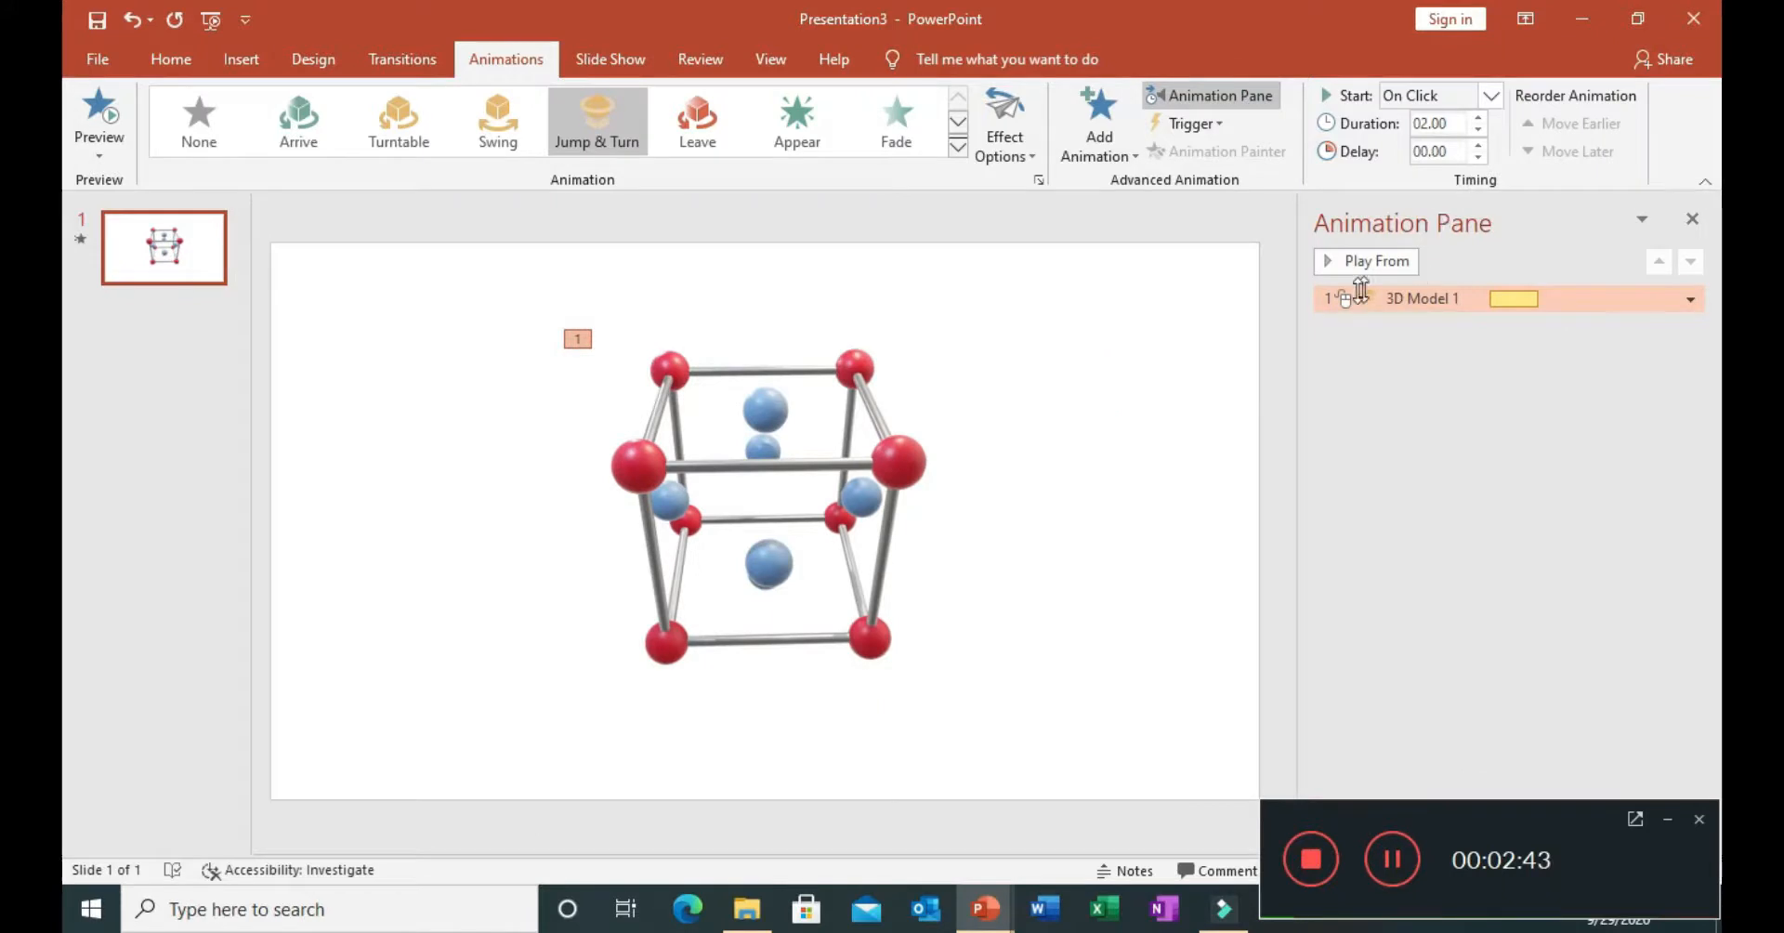
pyautogui.click(1331, 269)
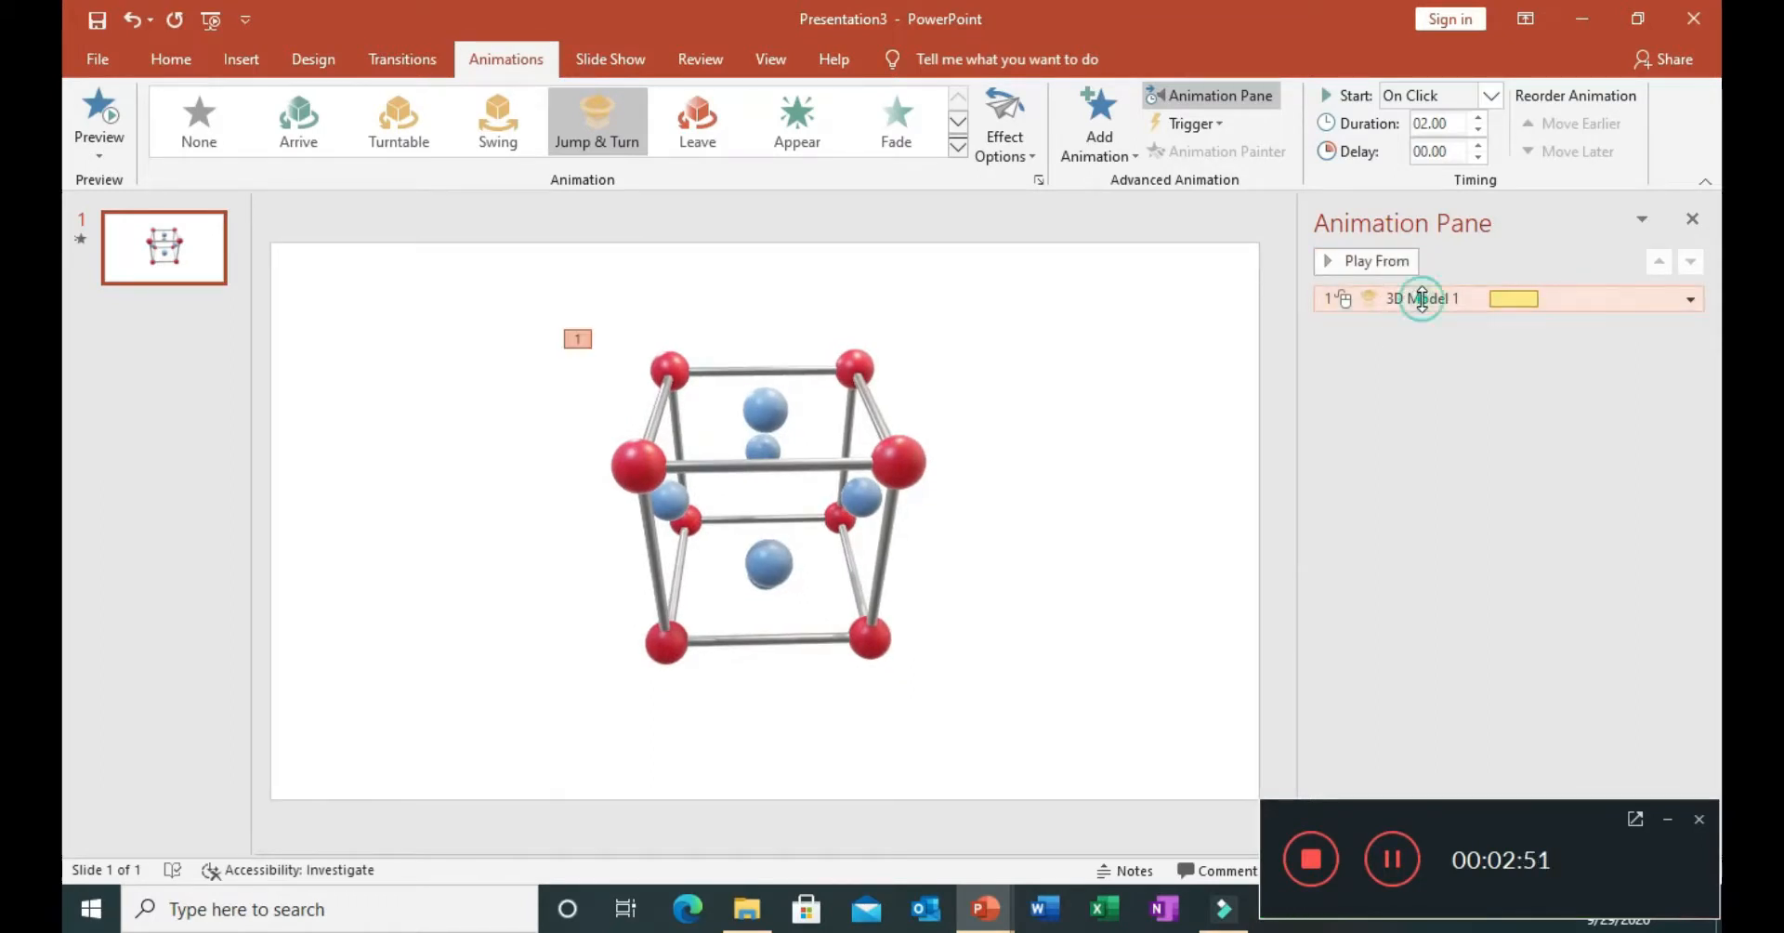
# Set the Jump & Turn animation's duration to 03.00 and play it
pyautogui.click(1479, 118)
pyautogui.click(1478, 118)
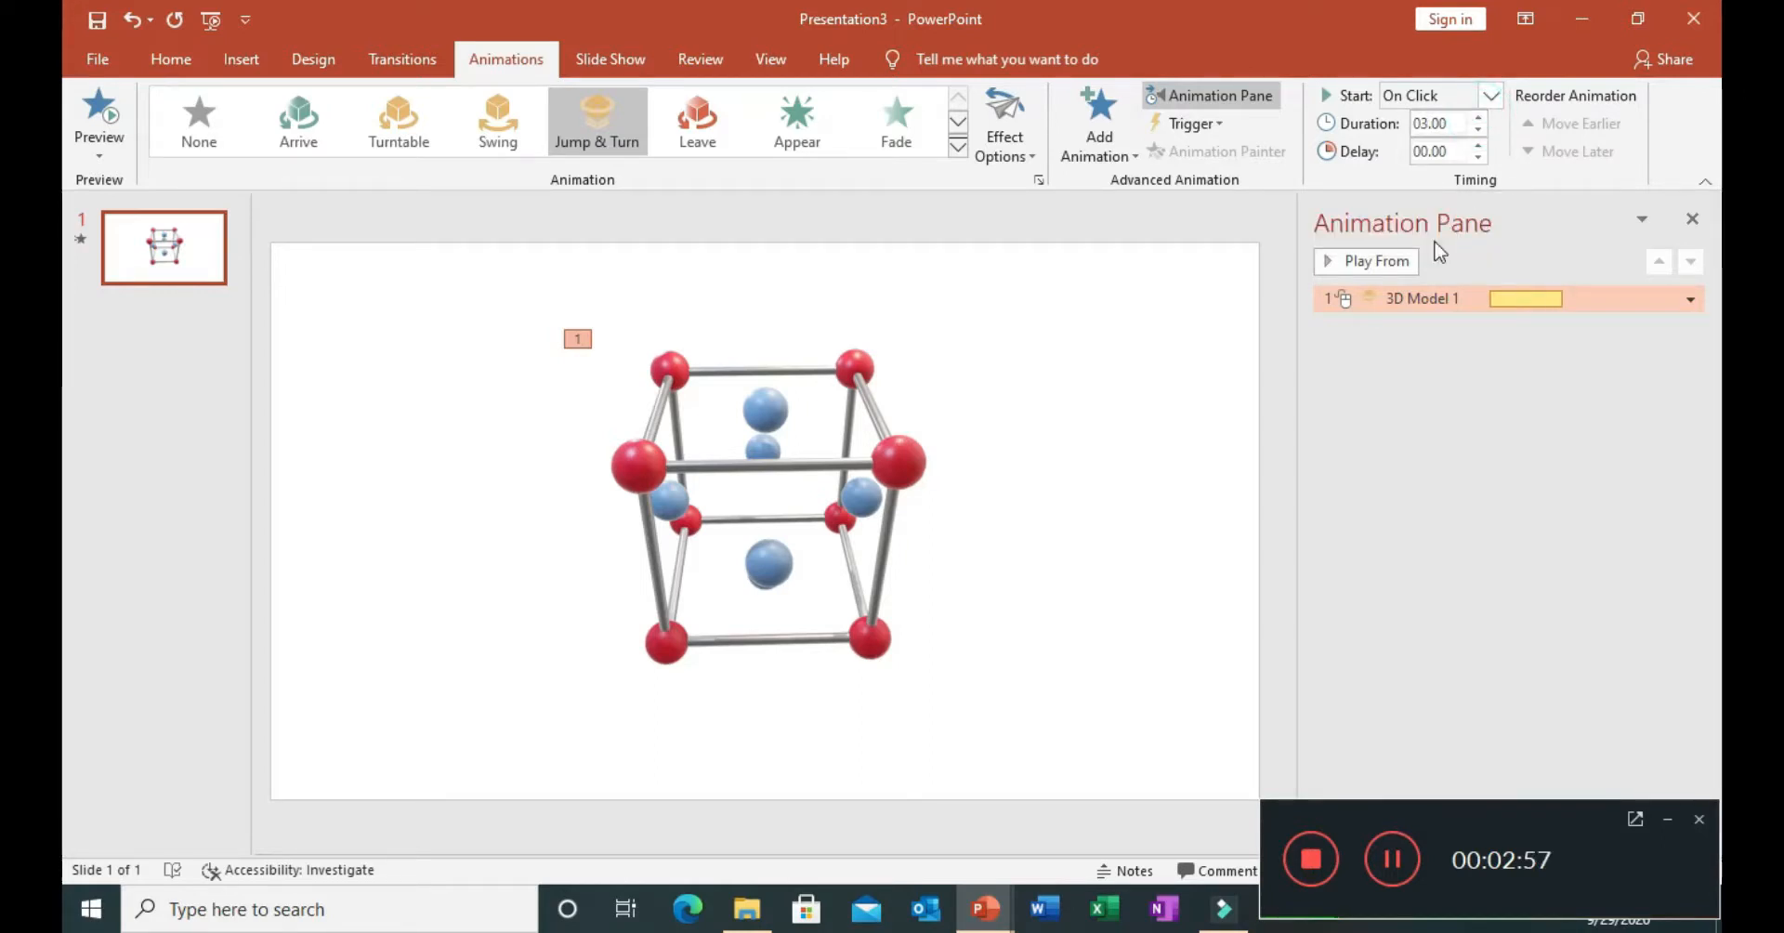
pyautogui.click(1325, 260)
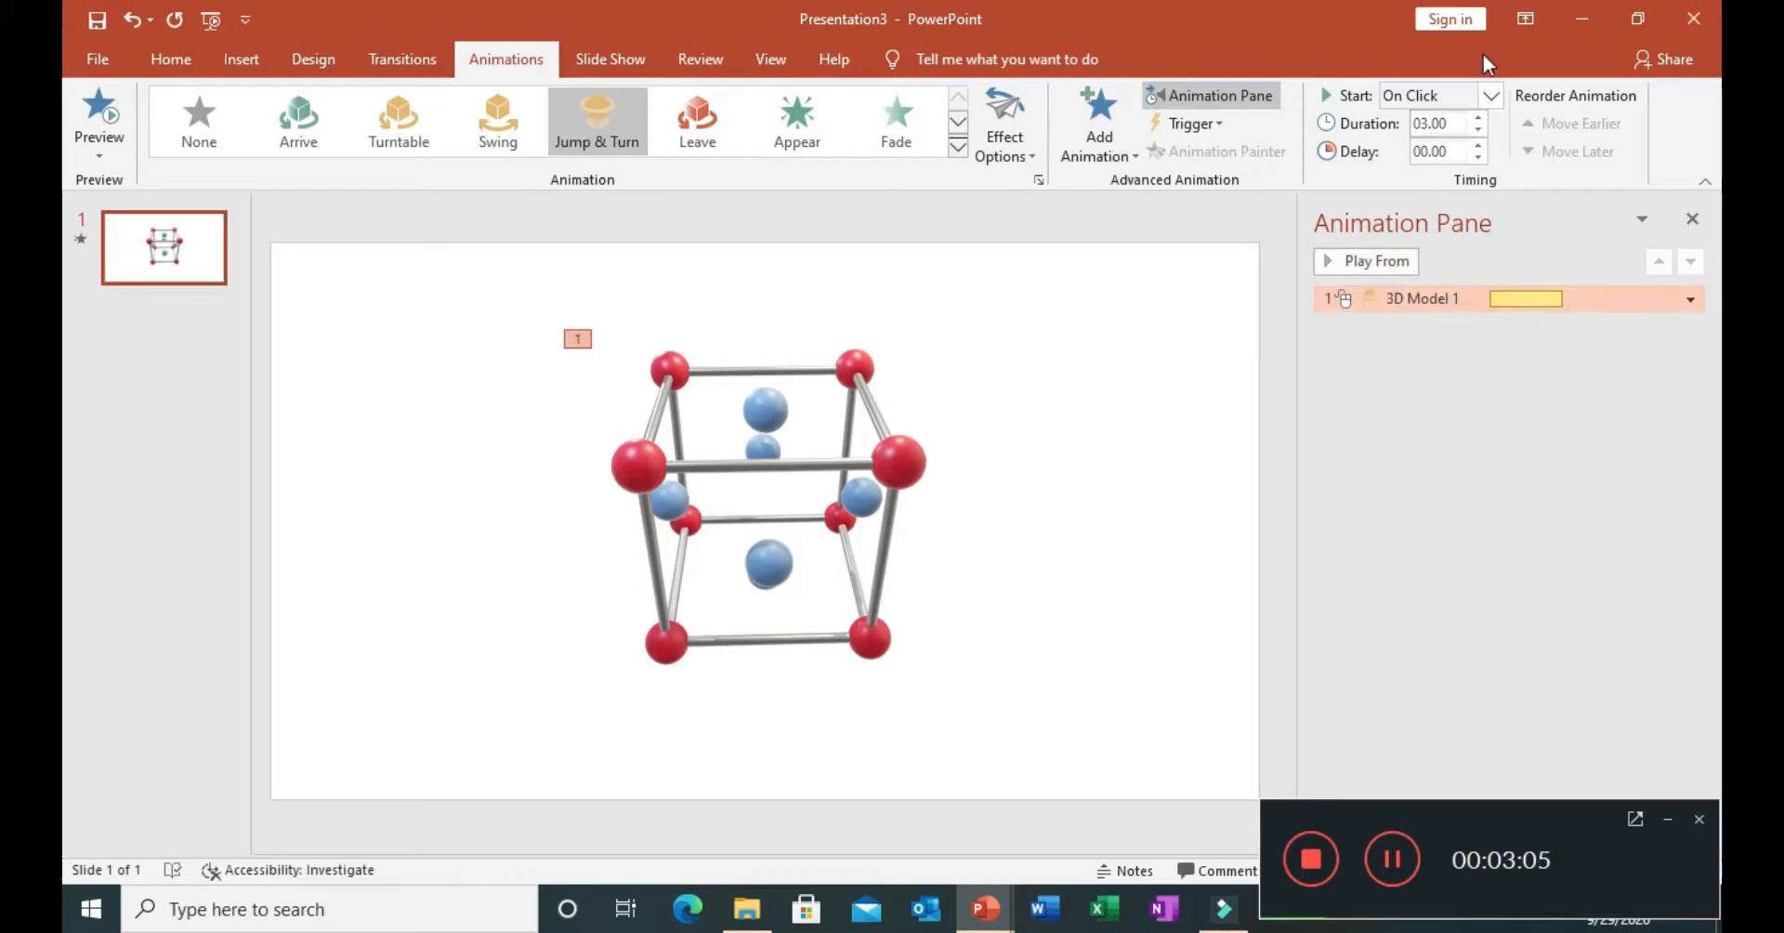
# Shorten the Jump & Turn animation's duration to 00.50 and play it to check the speed
pyautogui.click(1459, 150)
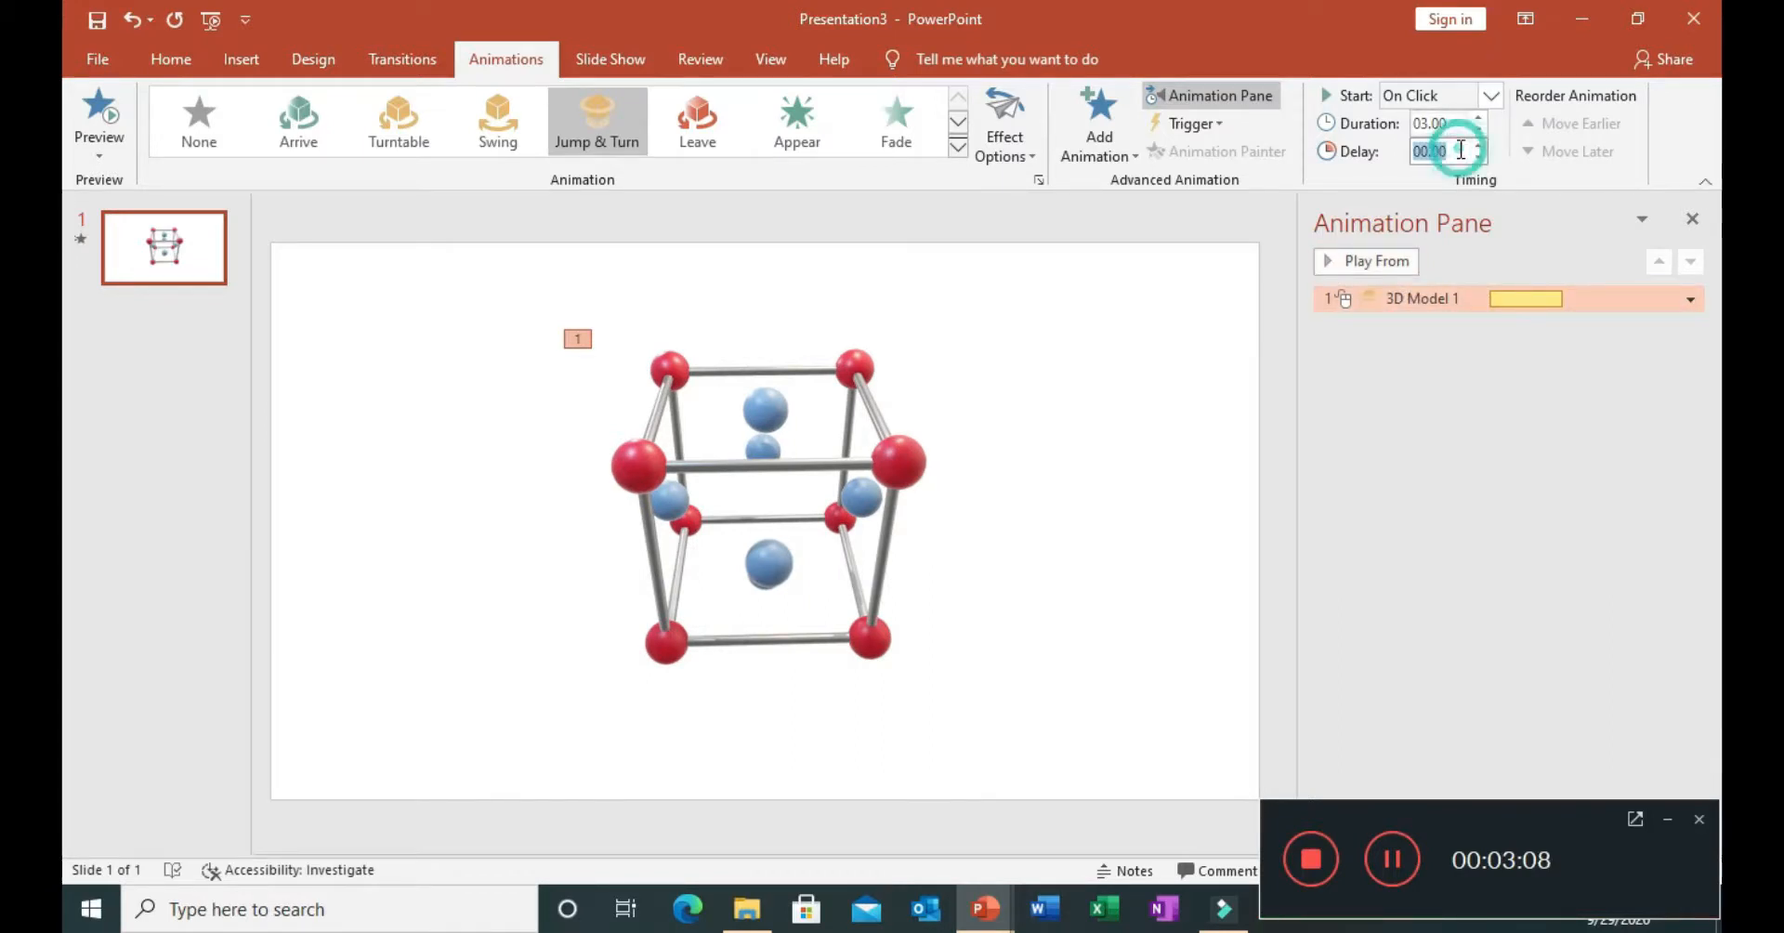
pyautogui.click(1466, 298)
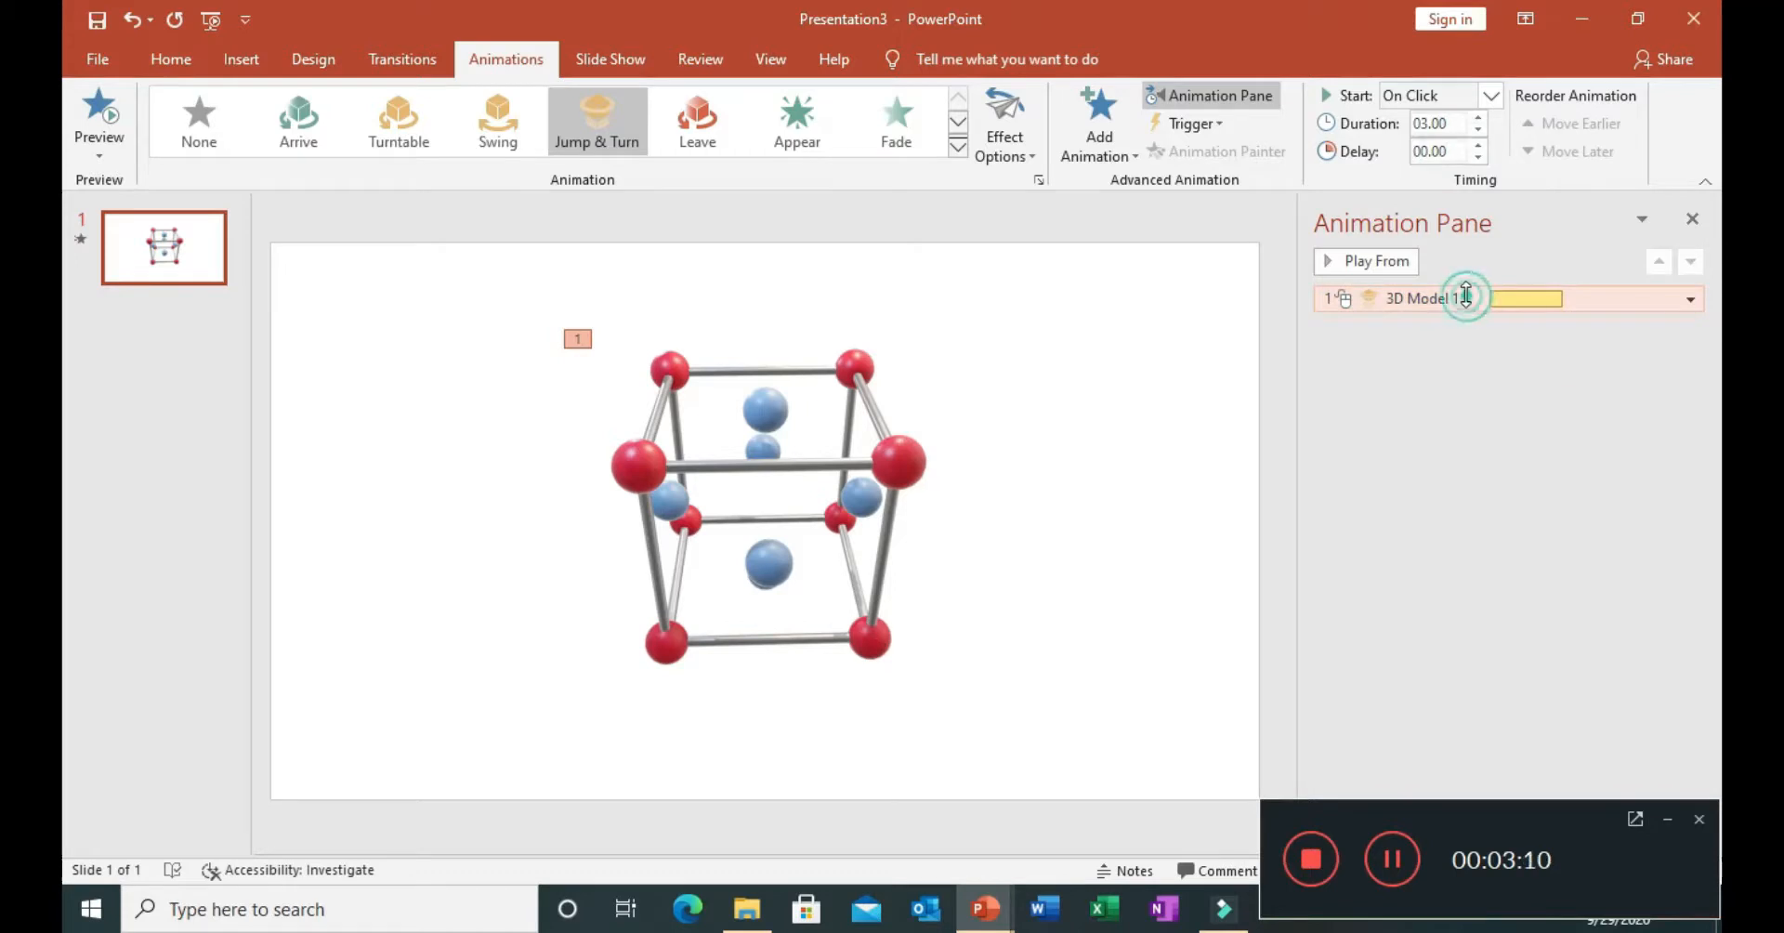
pyautogui.click(1478, 130)
pyautogui.click(1477, 130)
pyautogui.click(1478, 130)
pyautogui.click(1478, 130)
pyautogui.click(1478, 130)
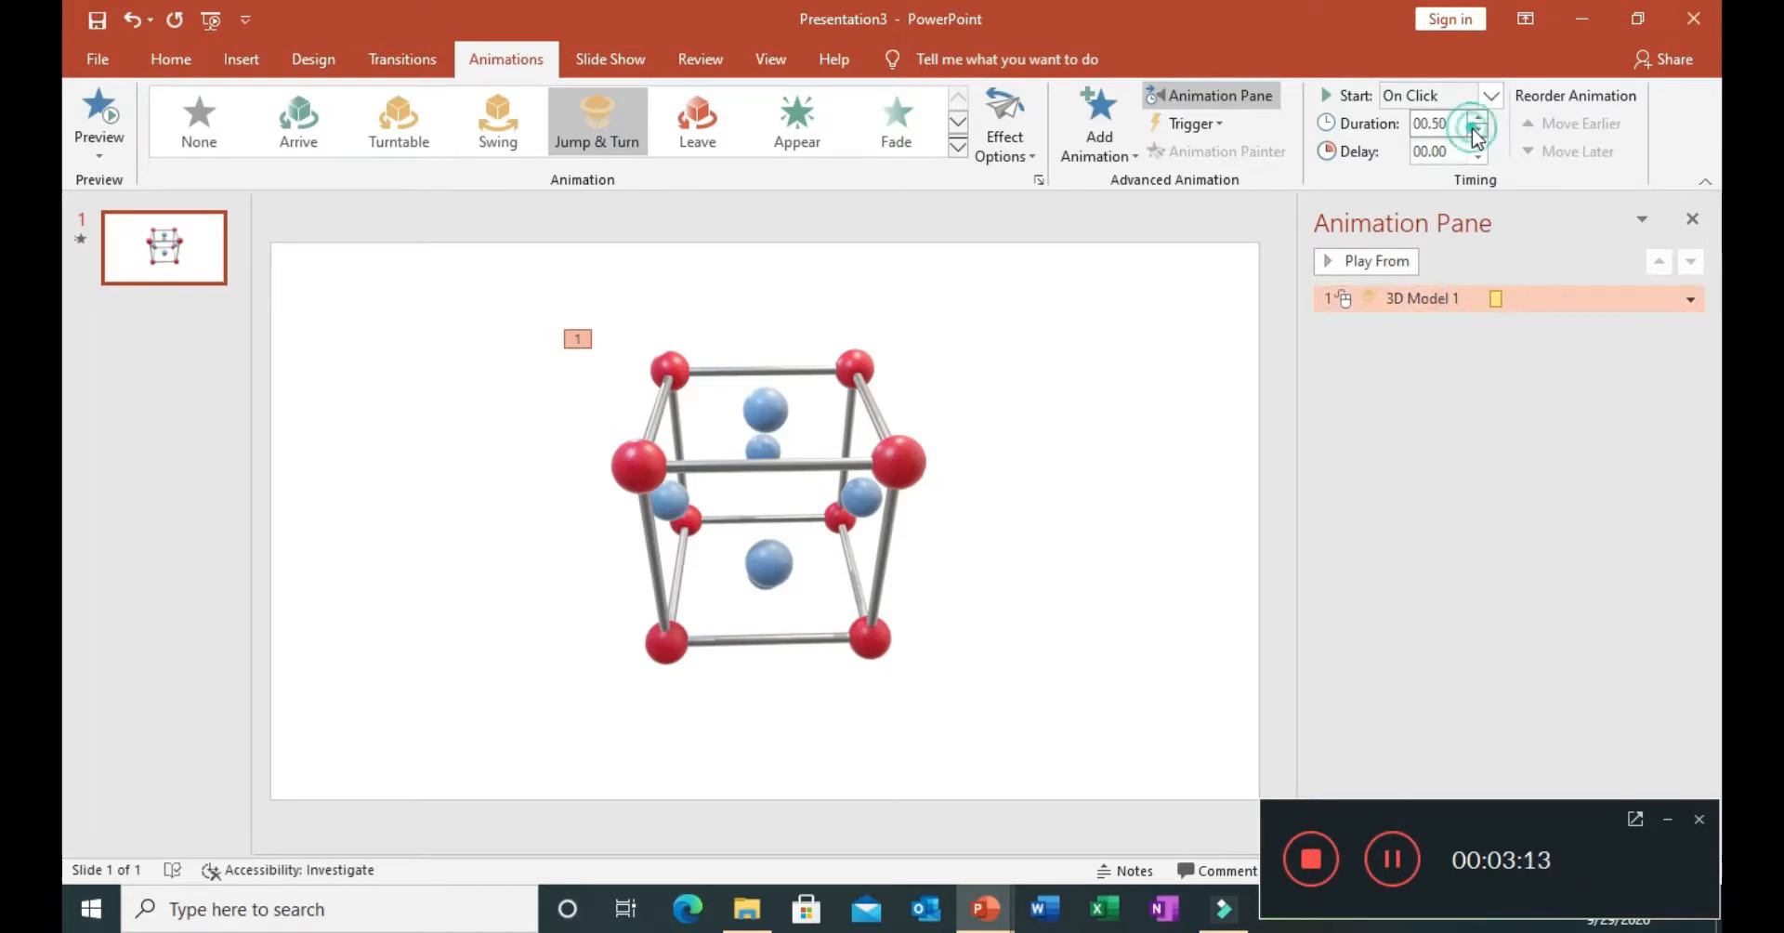
pyautogui.click(1333, 268)
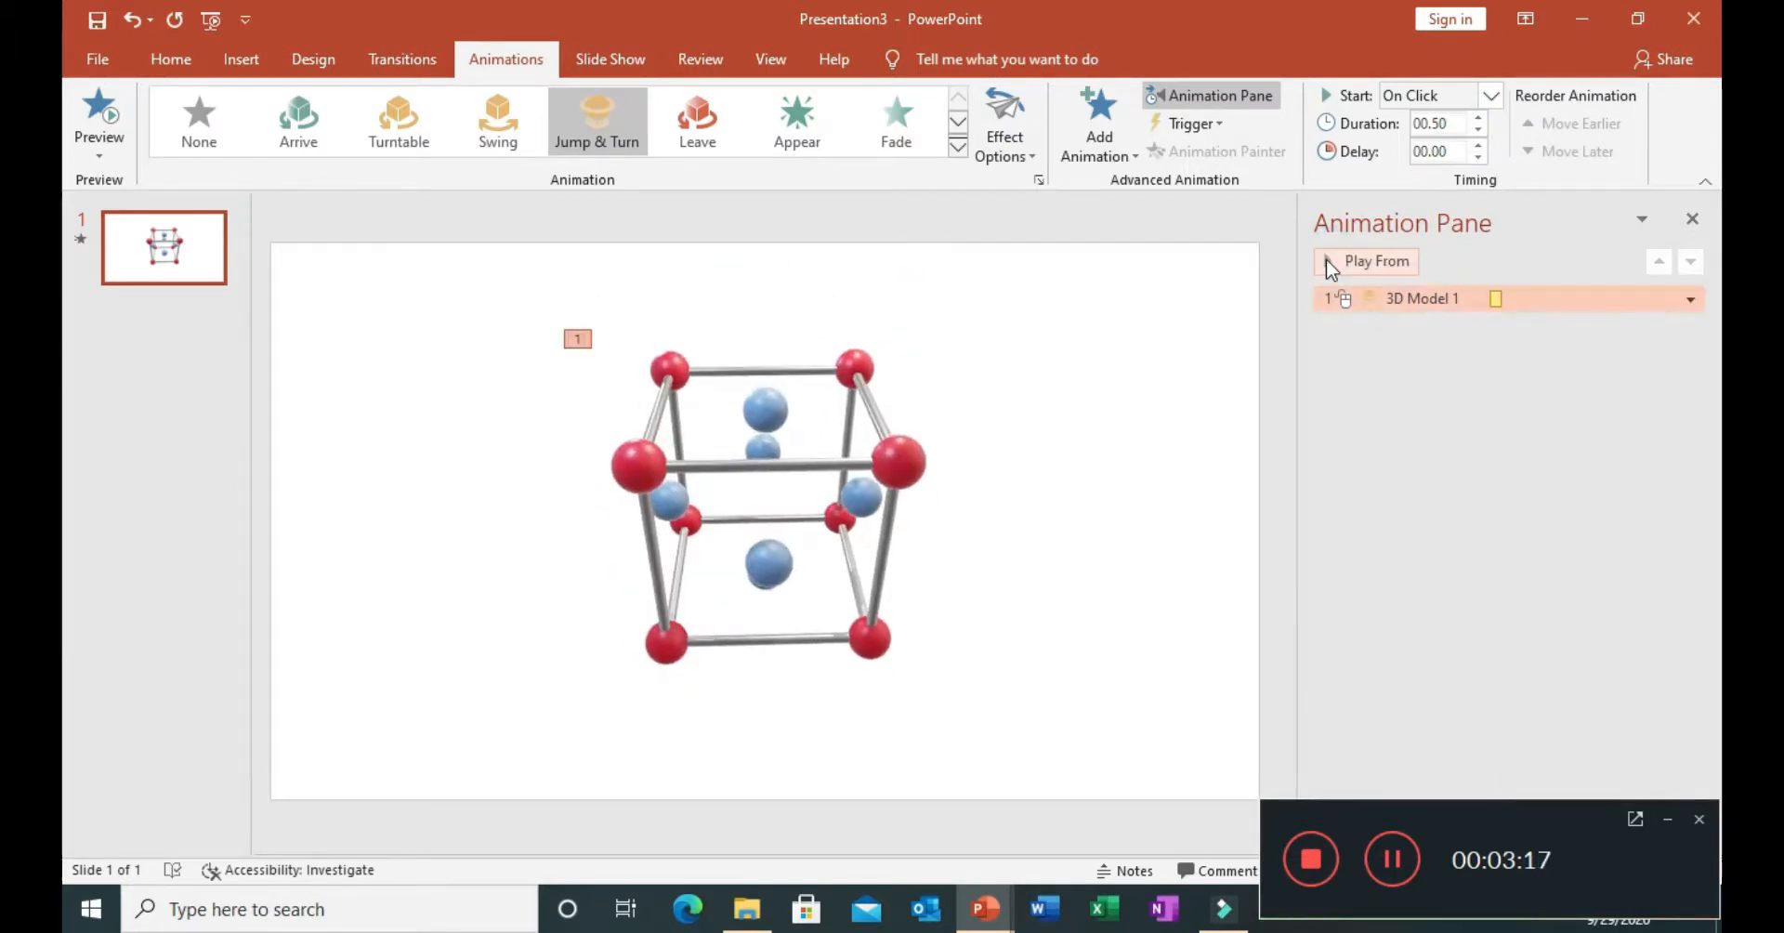
pyautogui.click(1331, 266)
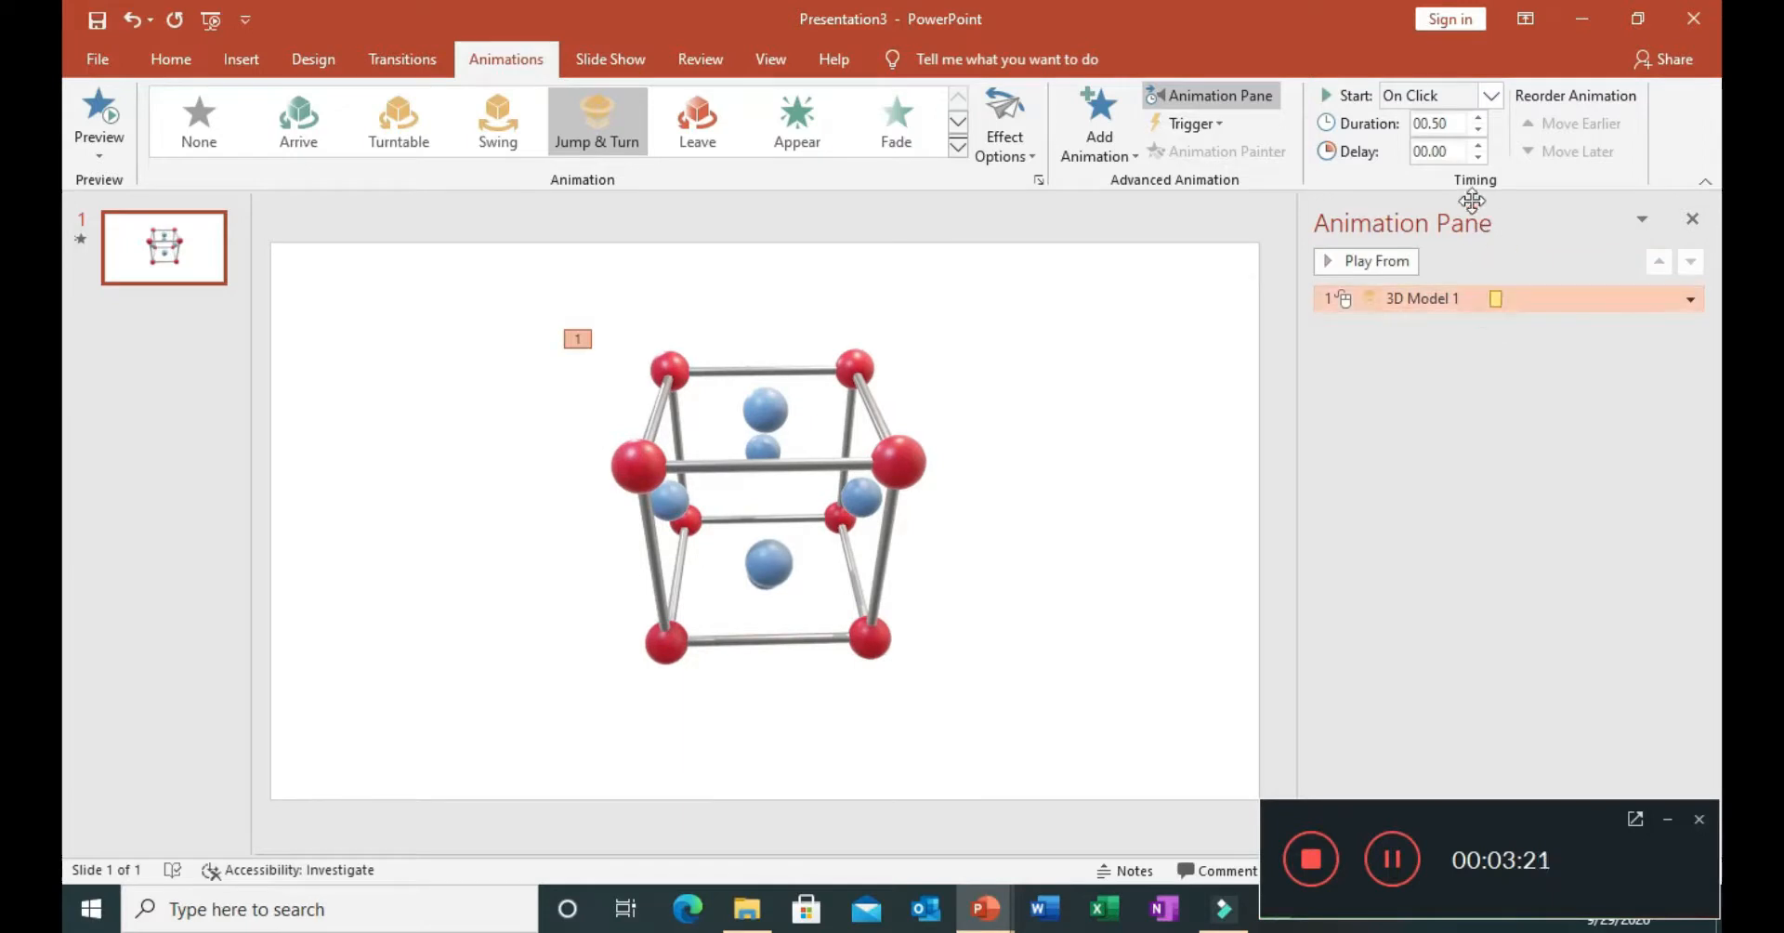
# Set the Jump & Turn animation's duration to 02.00 and preview the animation
pyautogui.click(1477, 118)
pyautogui.click(1477, 118)
pyautogui.click(1477, 118)
pyautogui.click(1477, 118)
pyautogui.click(1477, 118)
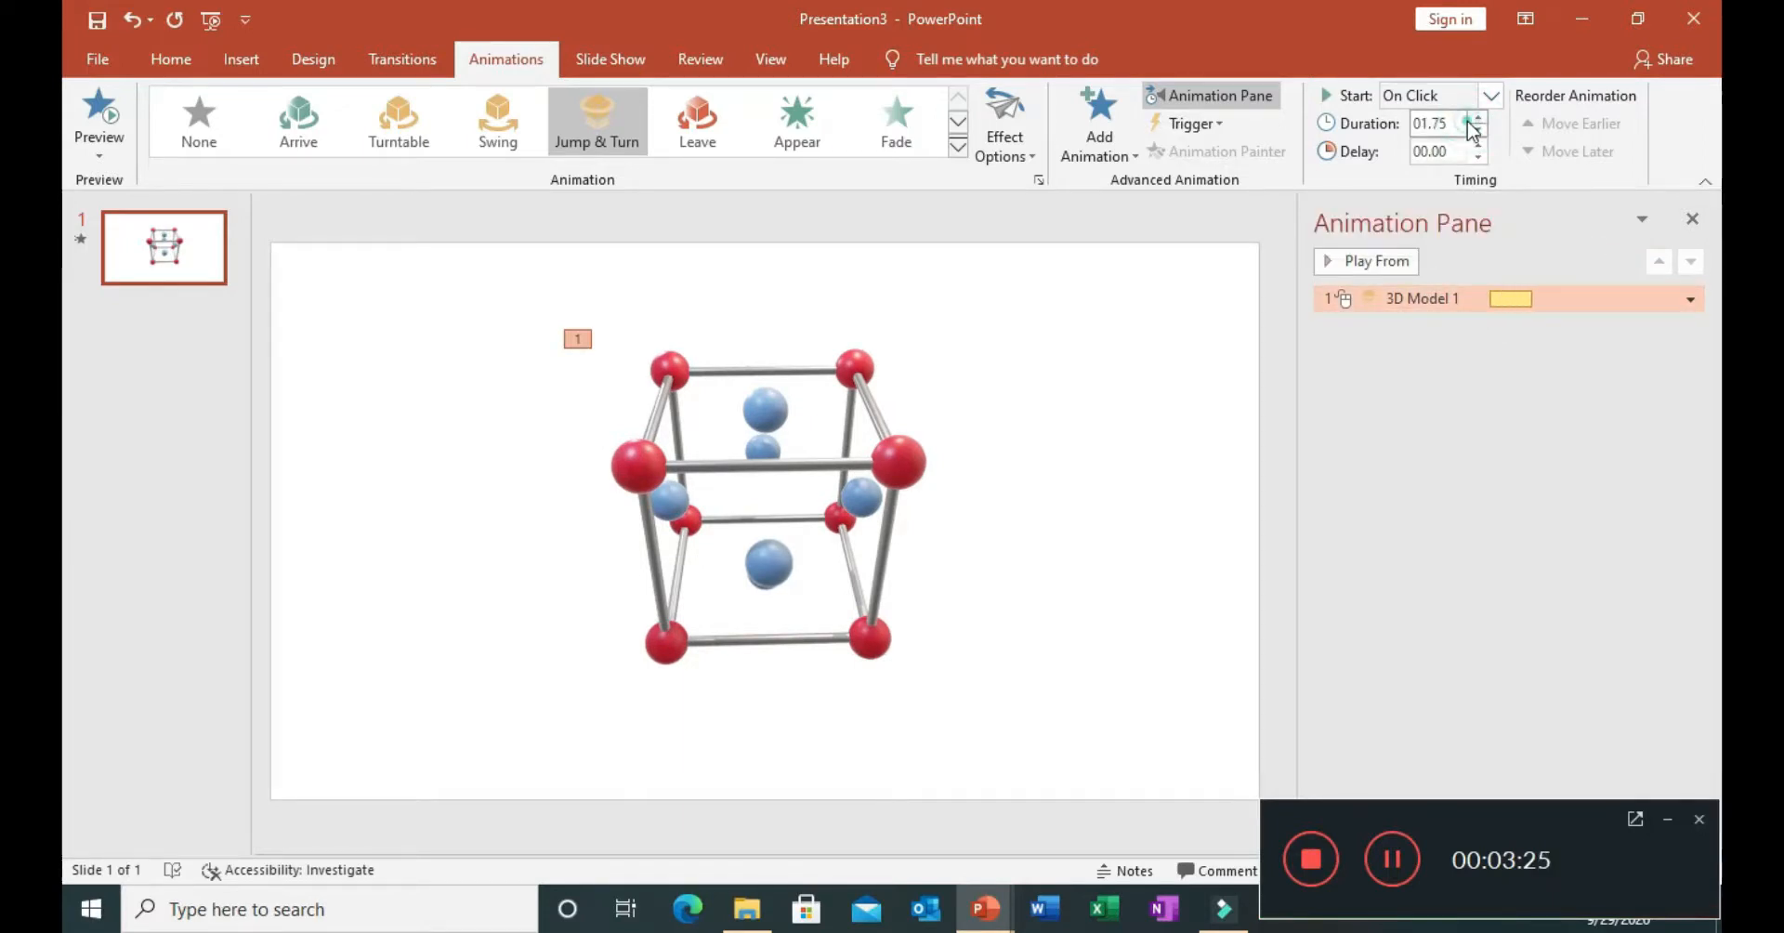
pyautogui.doubleClick(1447, 125)
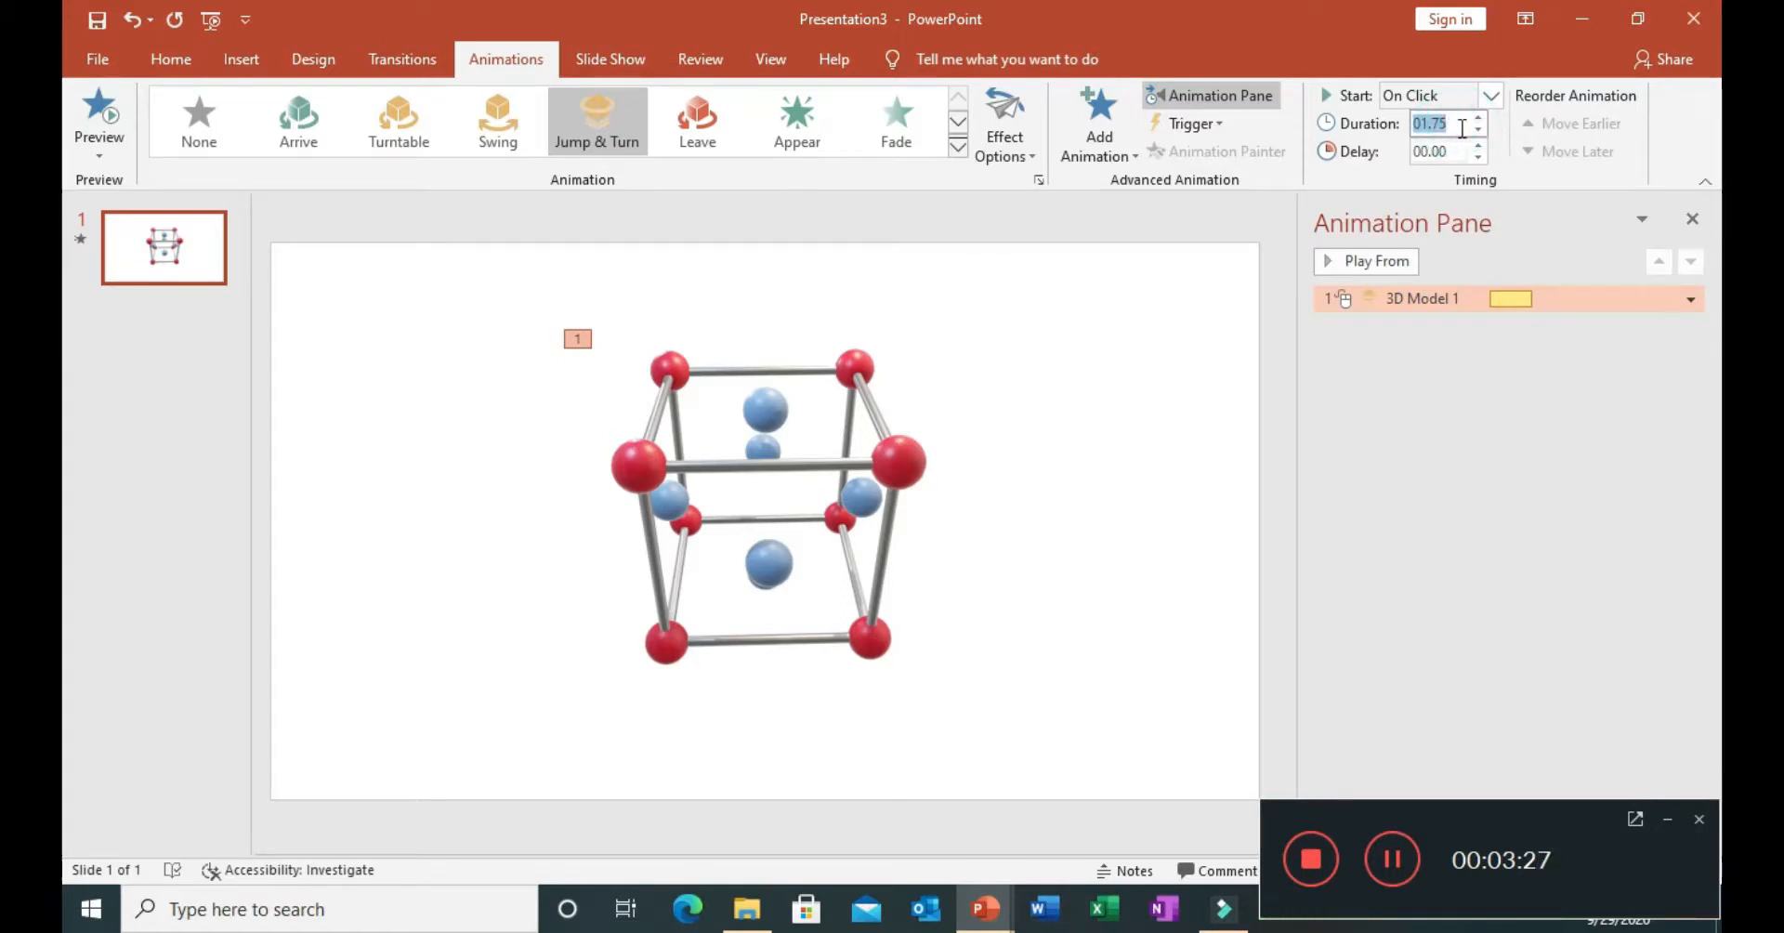
pyautogui.click(1477, 119)
pyautogui.click(1330, 266)
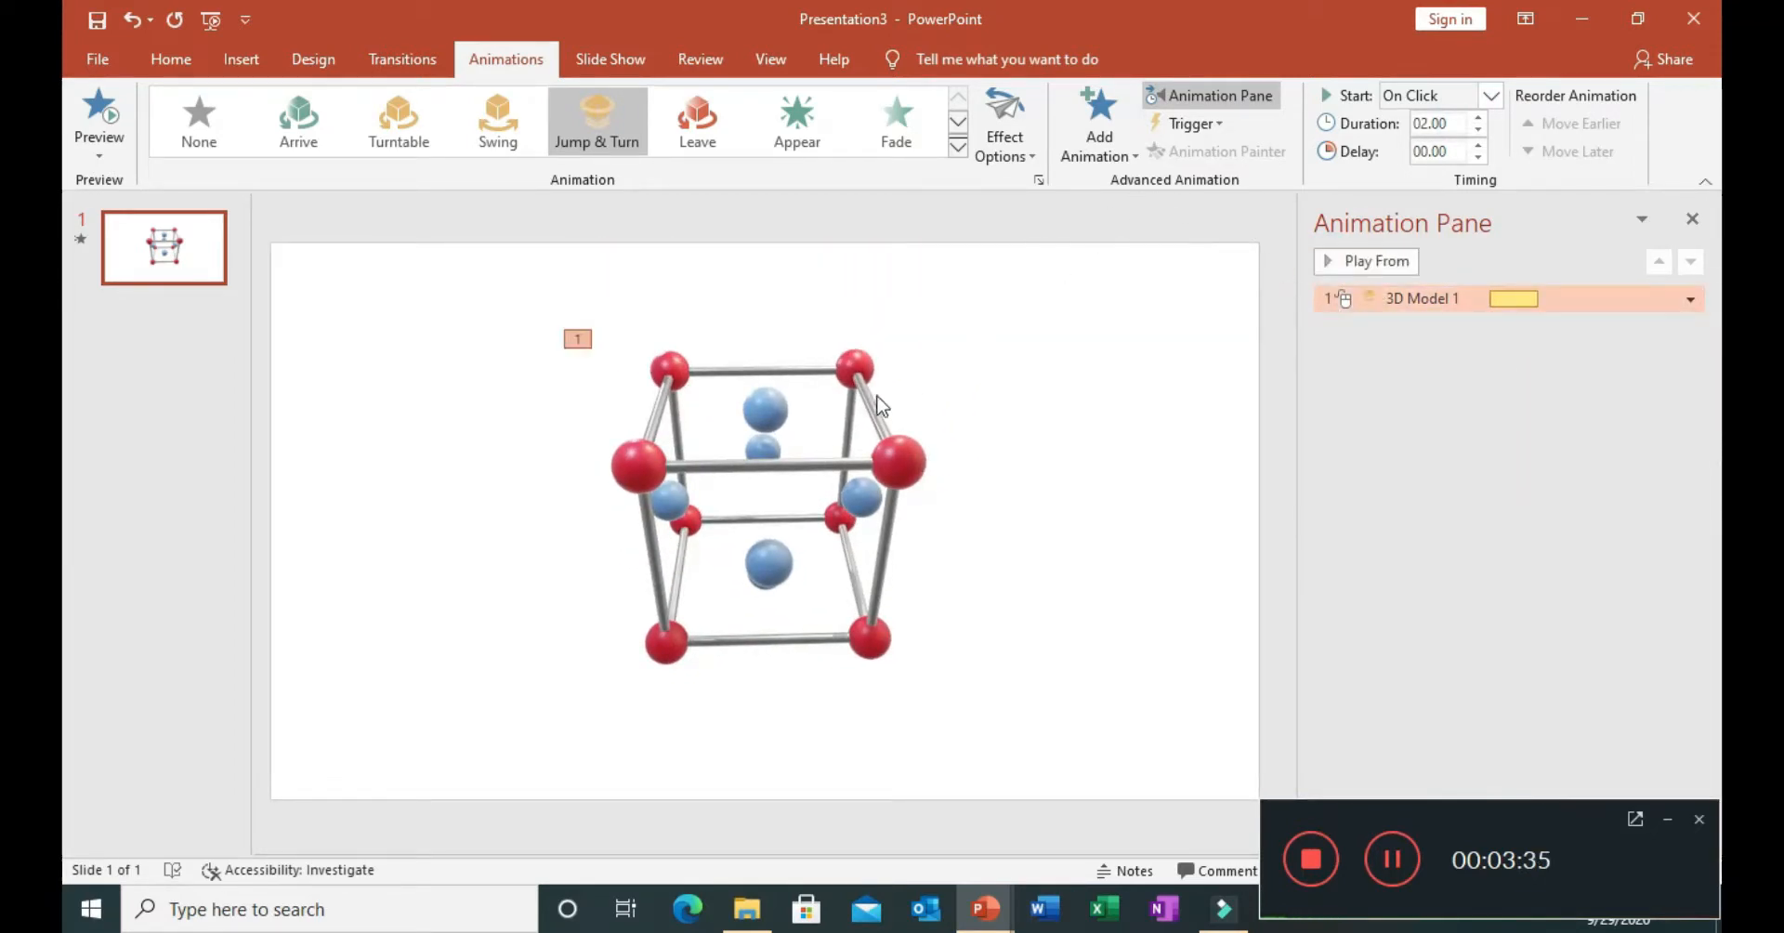
# Add a Fly In entrance effect to the lattice model as a second animation
pyautogui.click(820, 466)
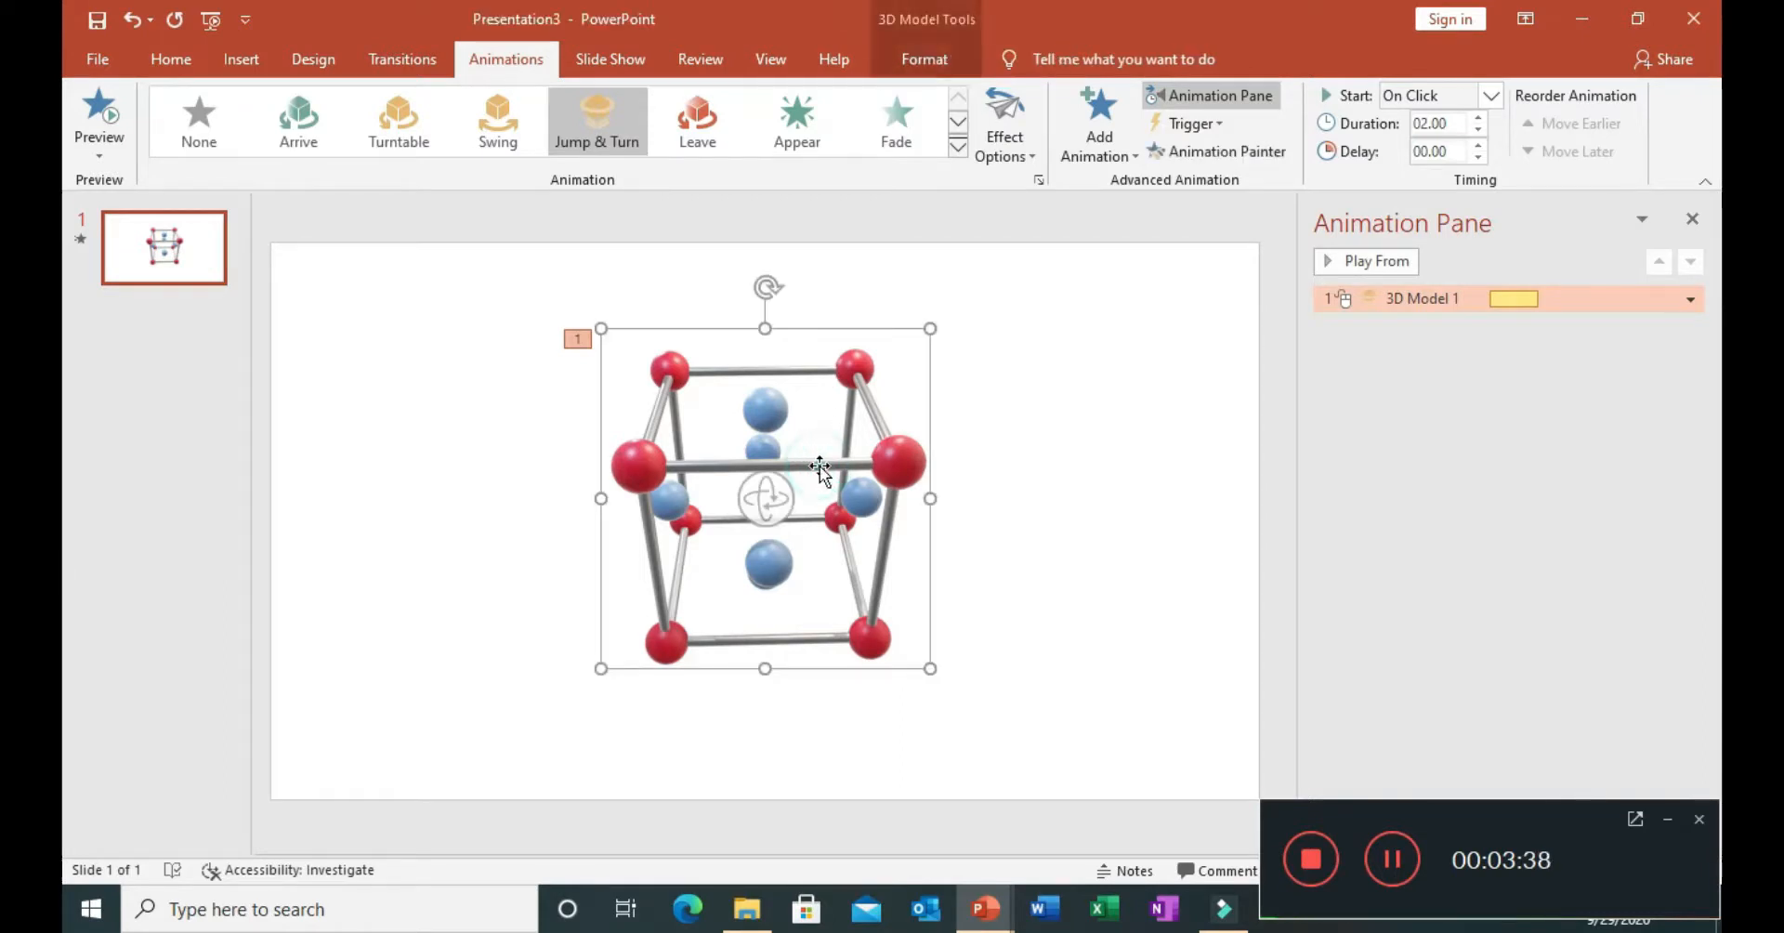
pyautogui.click(1128, 160)
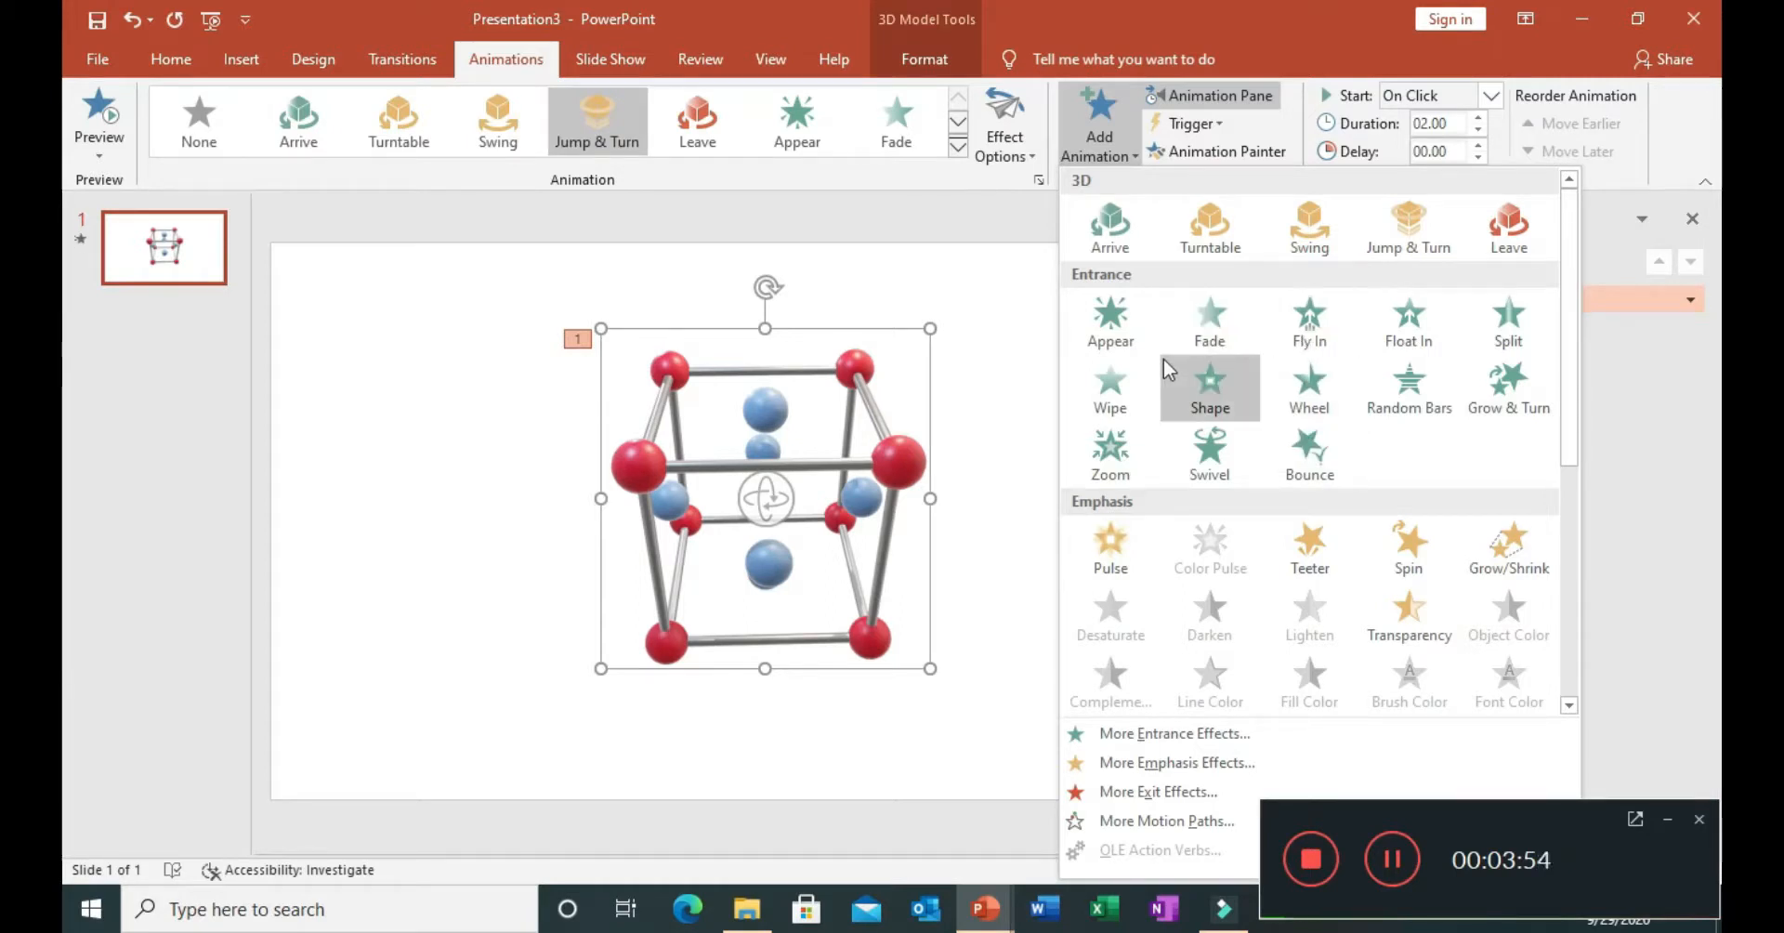
pyautogui.click(1322, 323)
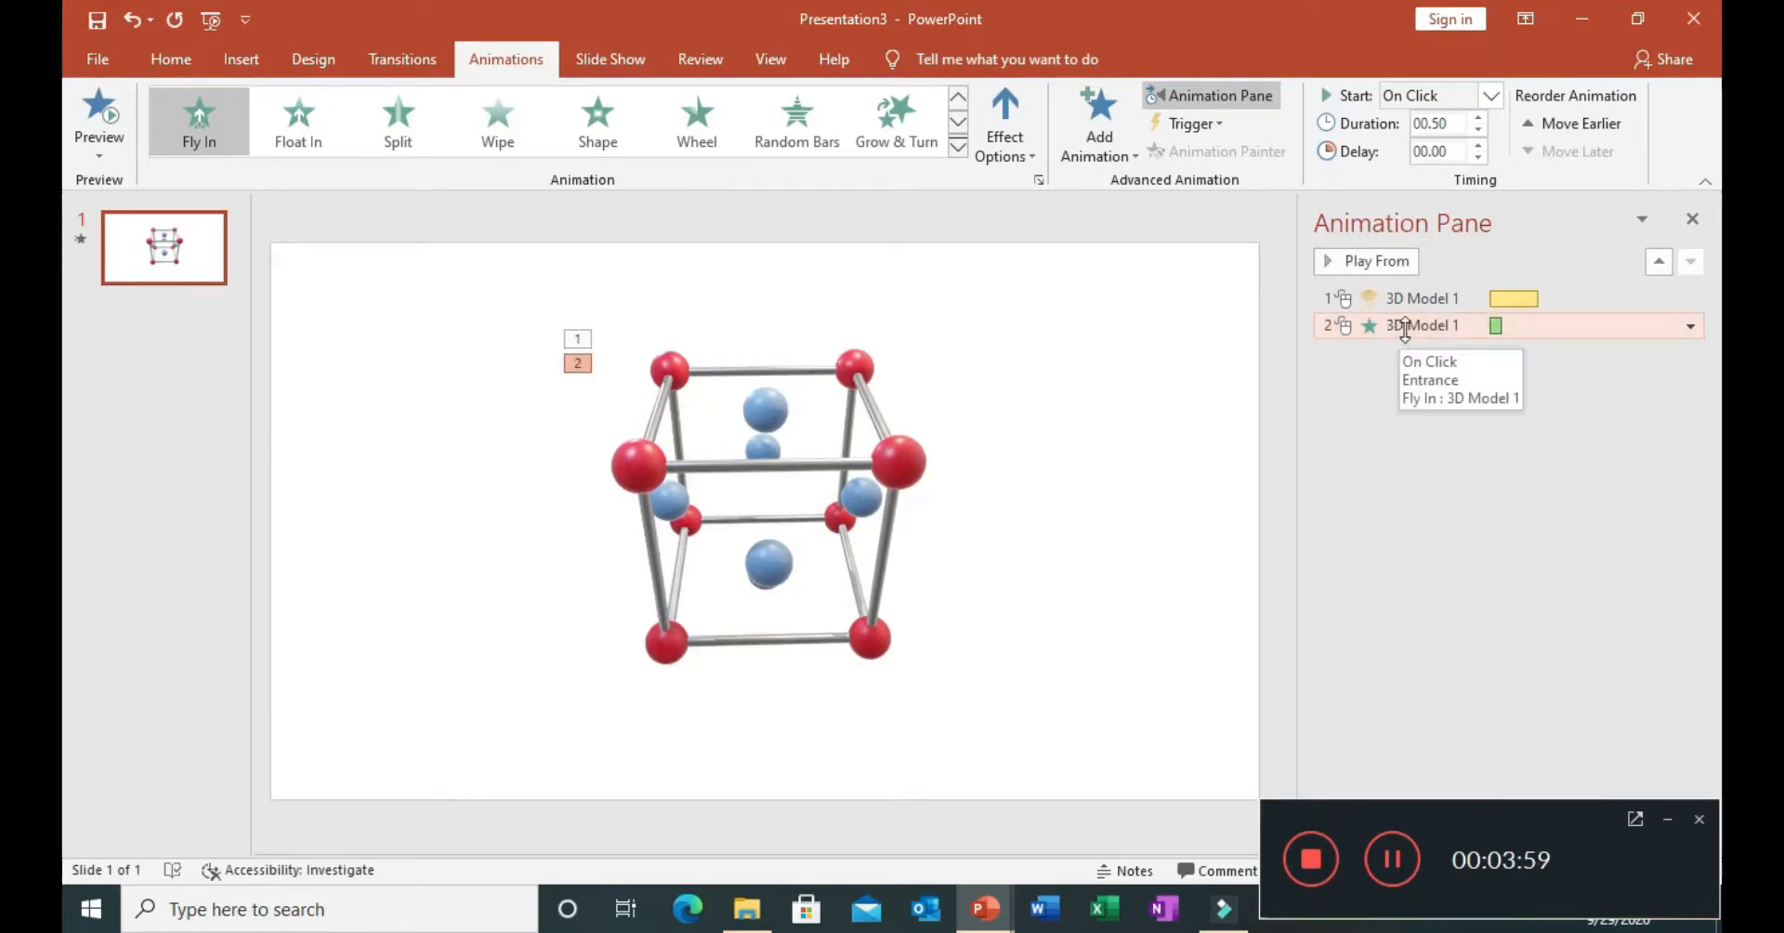
# Set the Fly In animation's duration to 01.50
pyautogui.click(1478, 118)
pyautogui.click(1478, 117)
pyautogui.click(1478, 117)
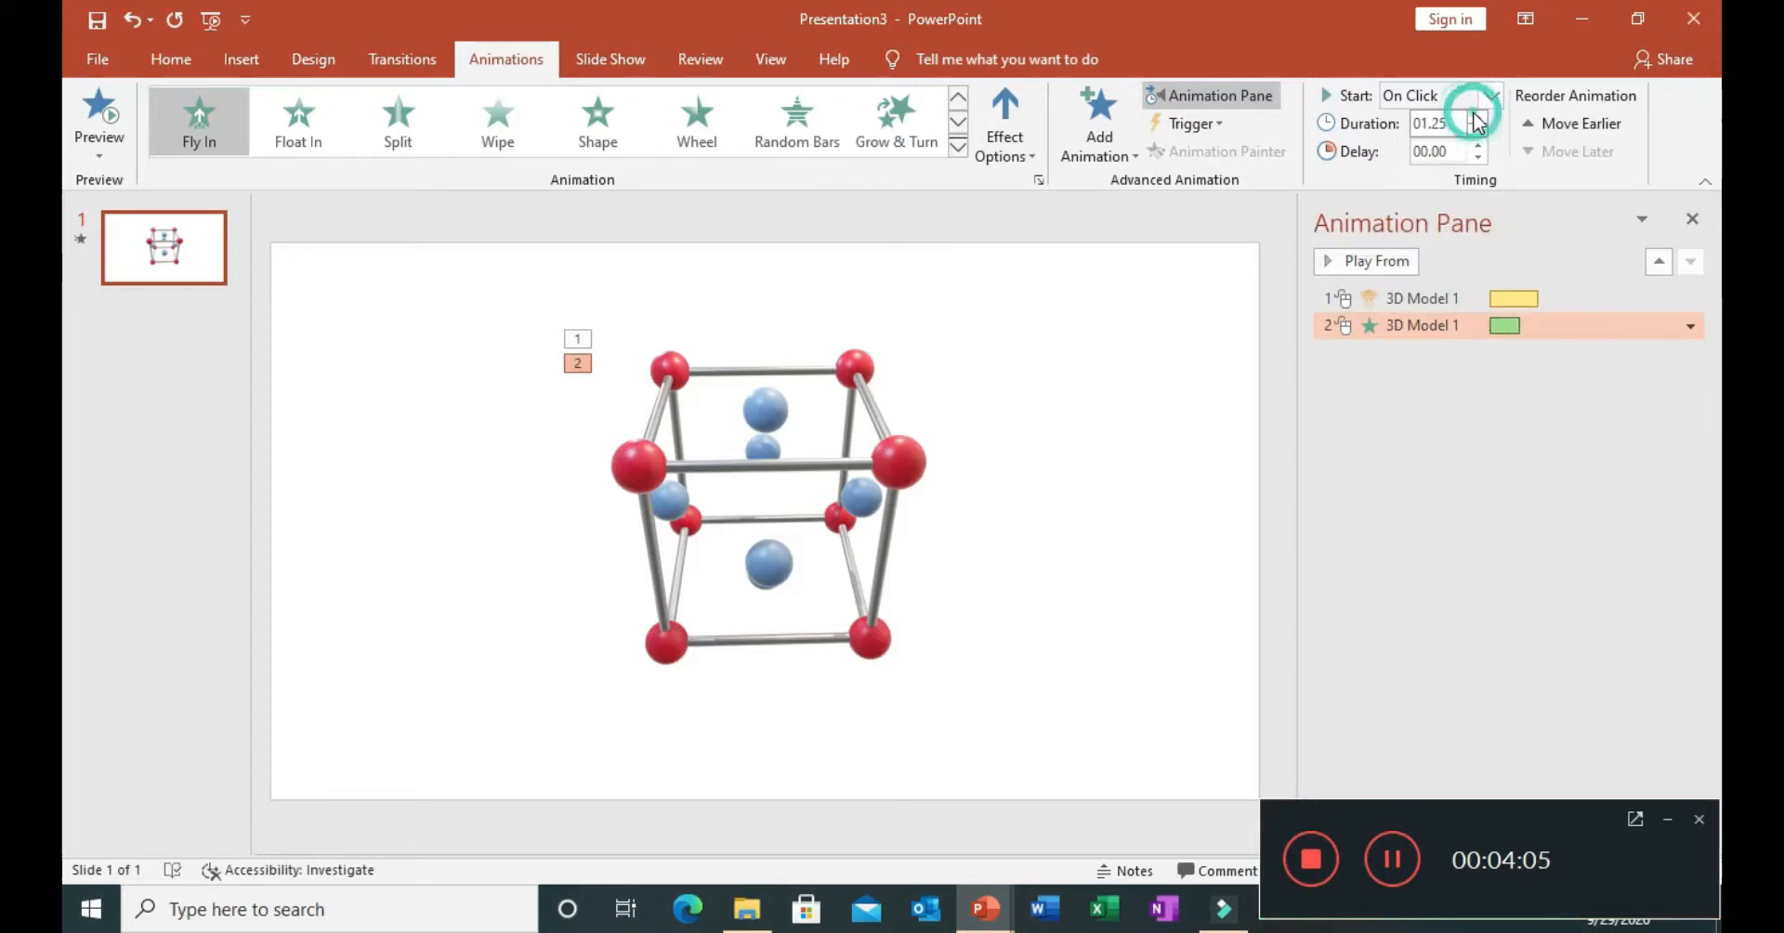
pyautogui.click(1478, 118)
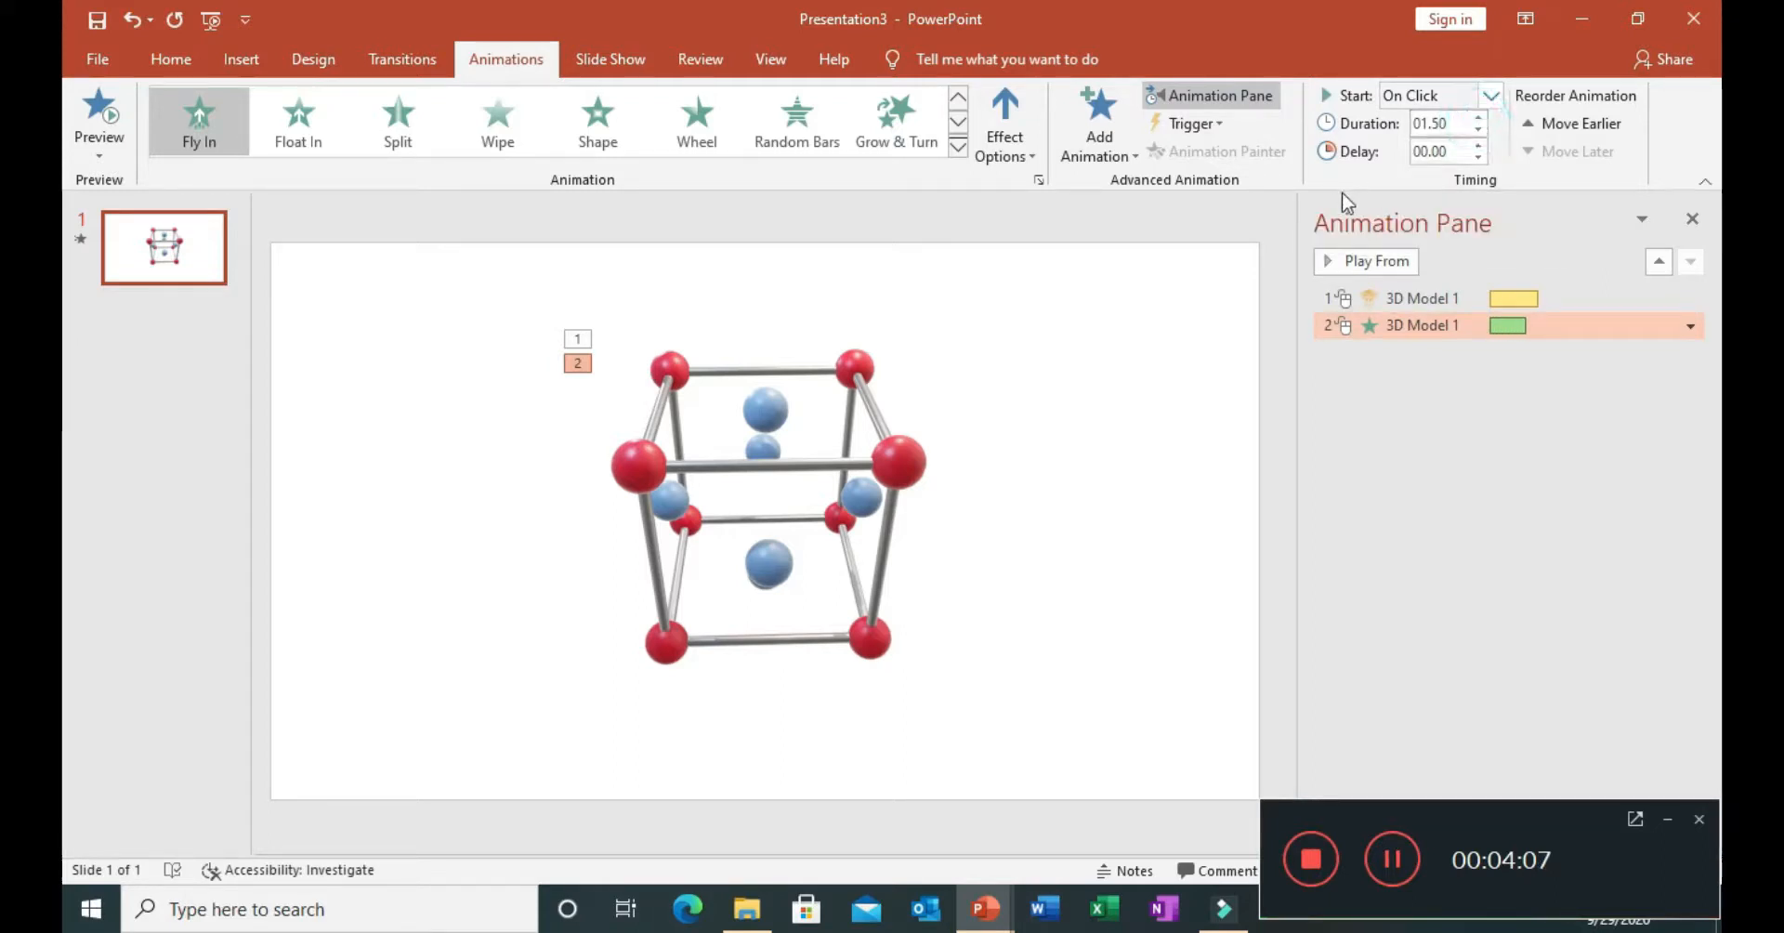
# Play the Fly In animation on its own, and play the whole sequence starting from the Jump & Turn animation
pyautogui.click(1330, 260)
pyautogui.click(1355, 296)
pyautogui.click(1323, 264)
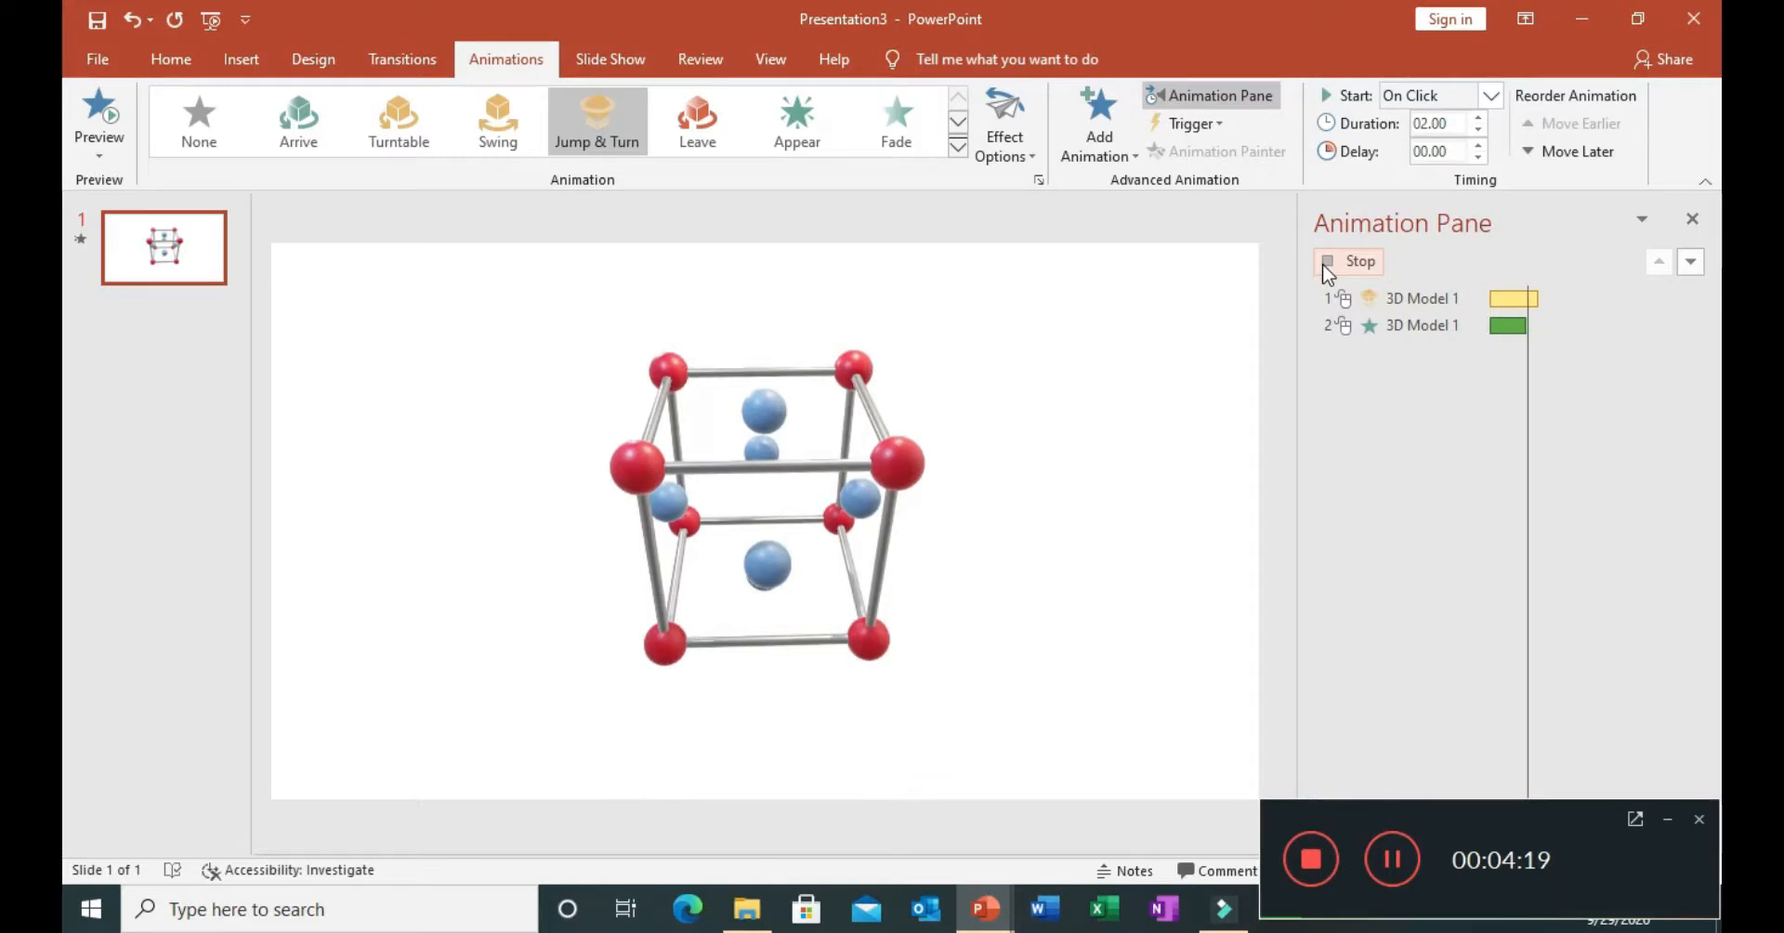
# Set the lattice model's Fly In animation to start With Previous
pyautogui.click(1446, 333)
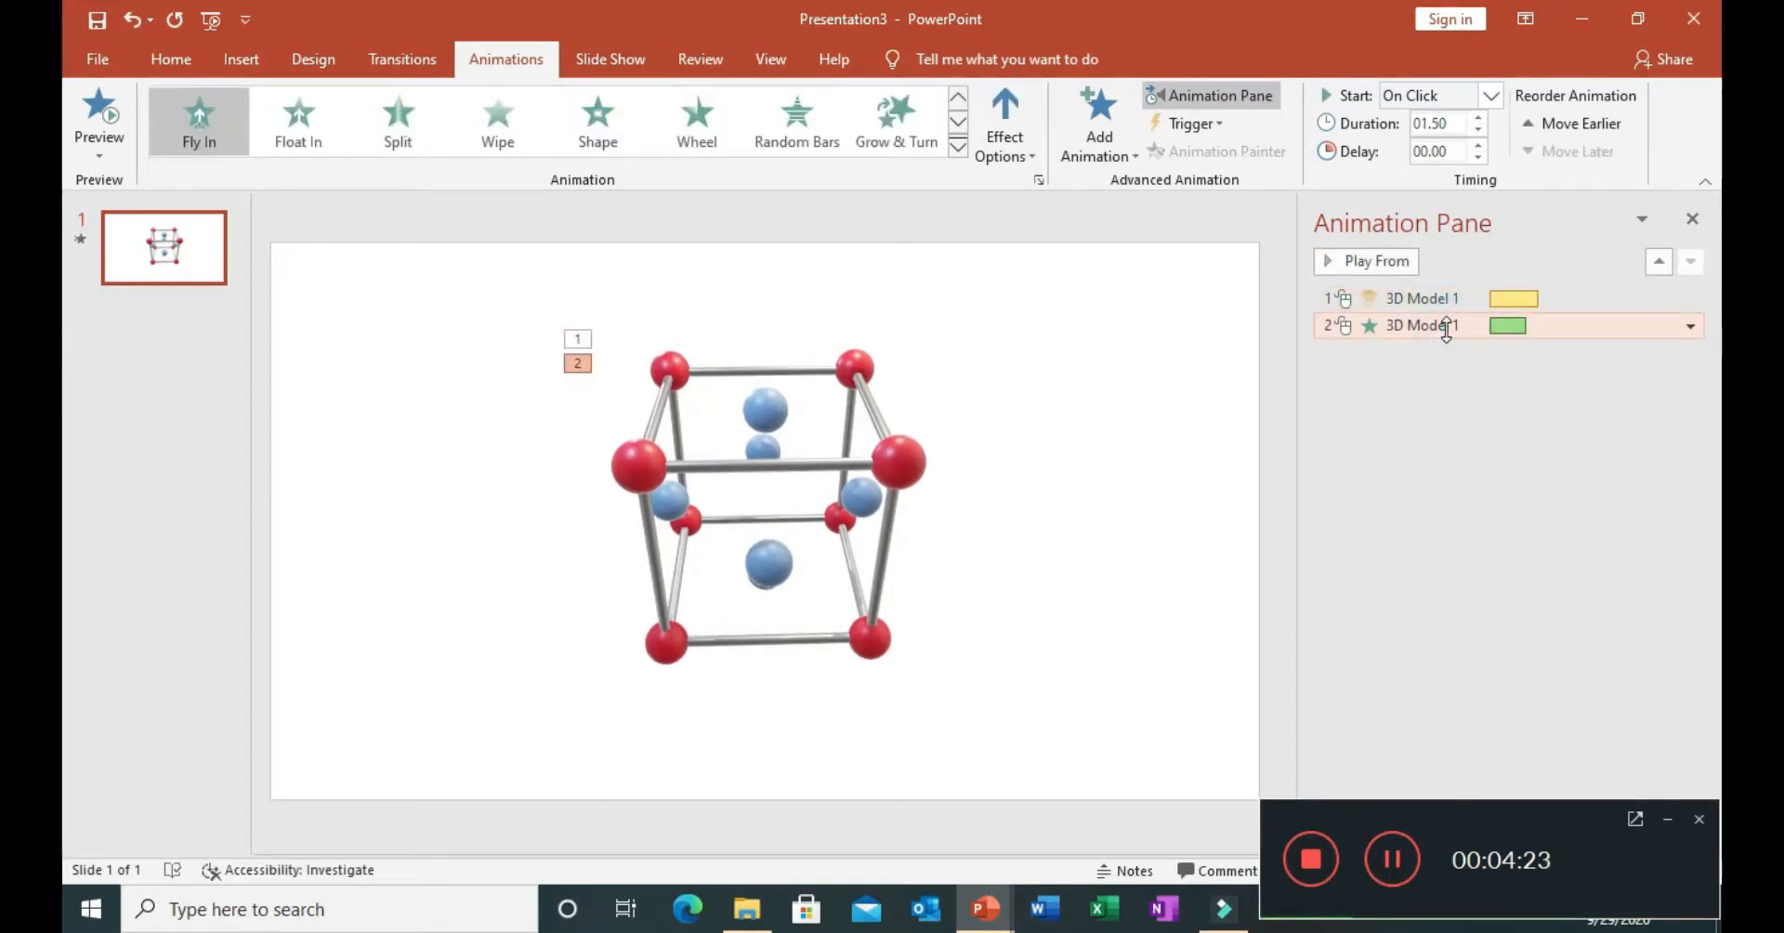
pyautogui.click(1492, 95)
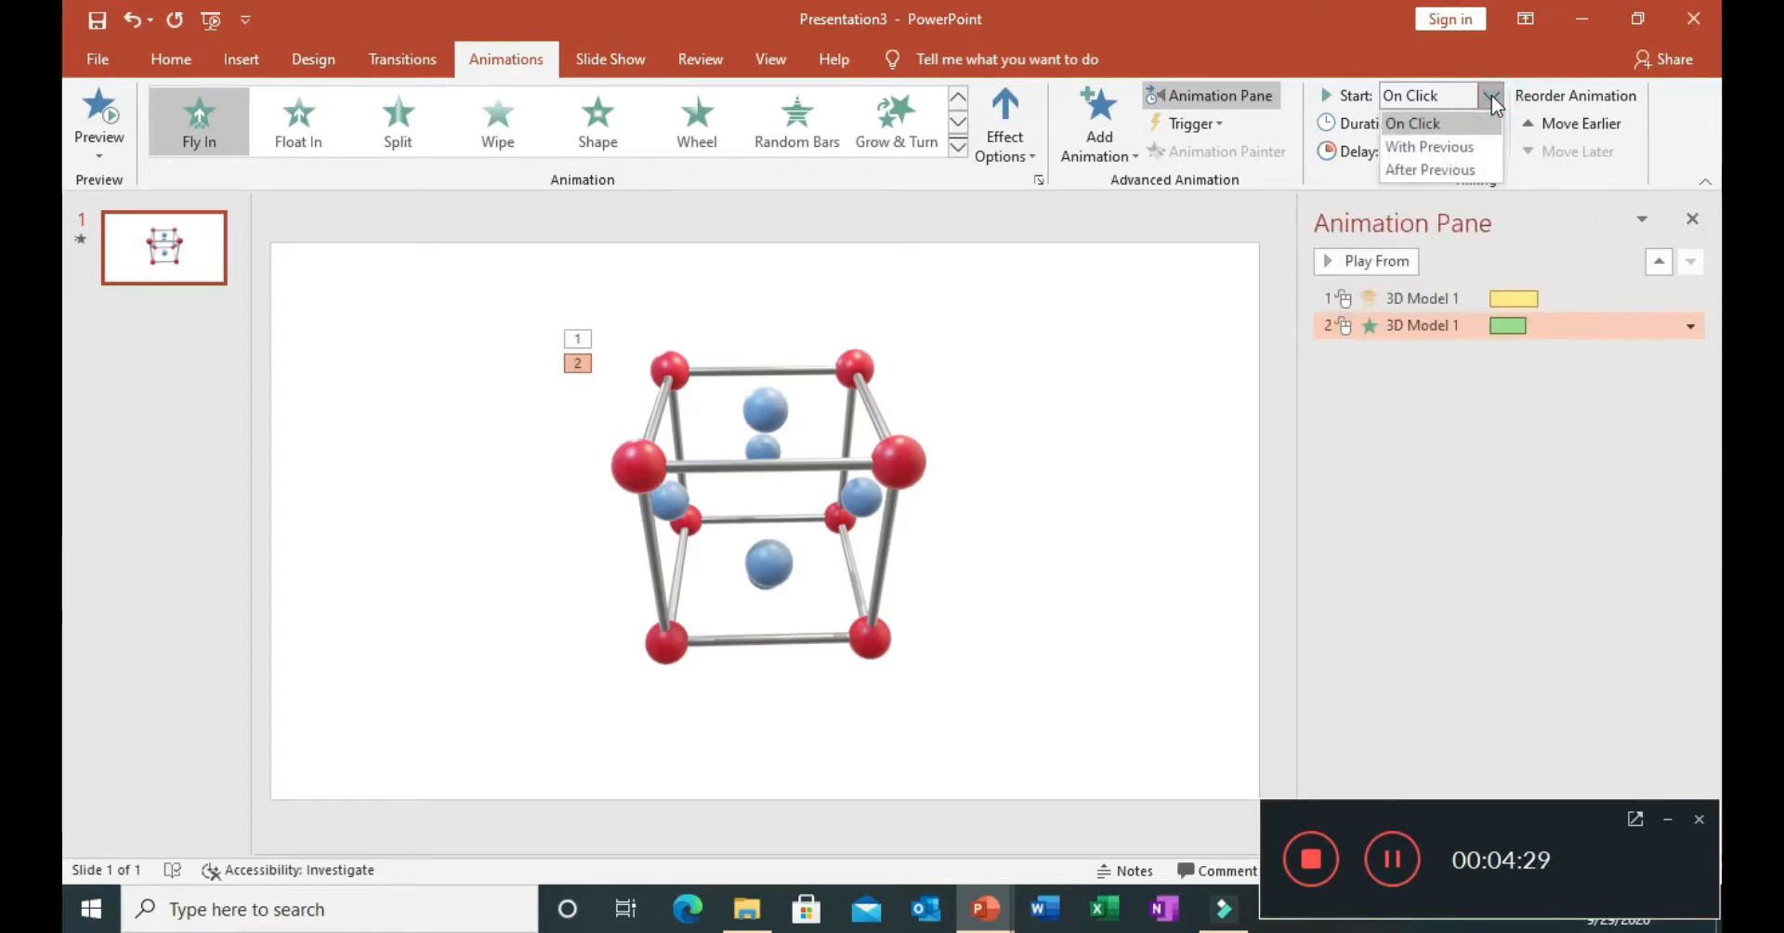
pyautogui.click(1436, 149)
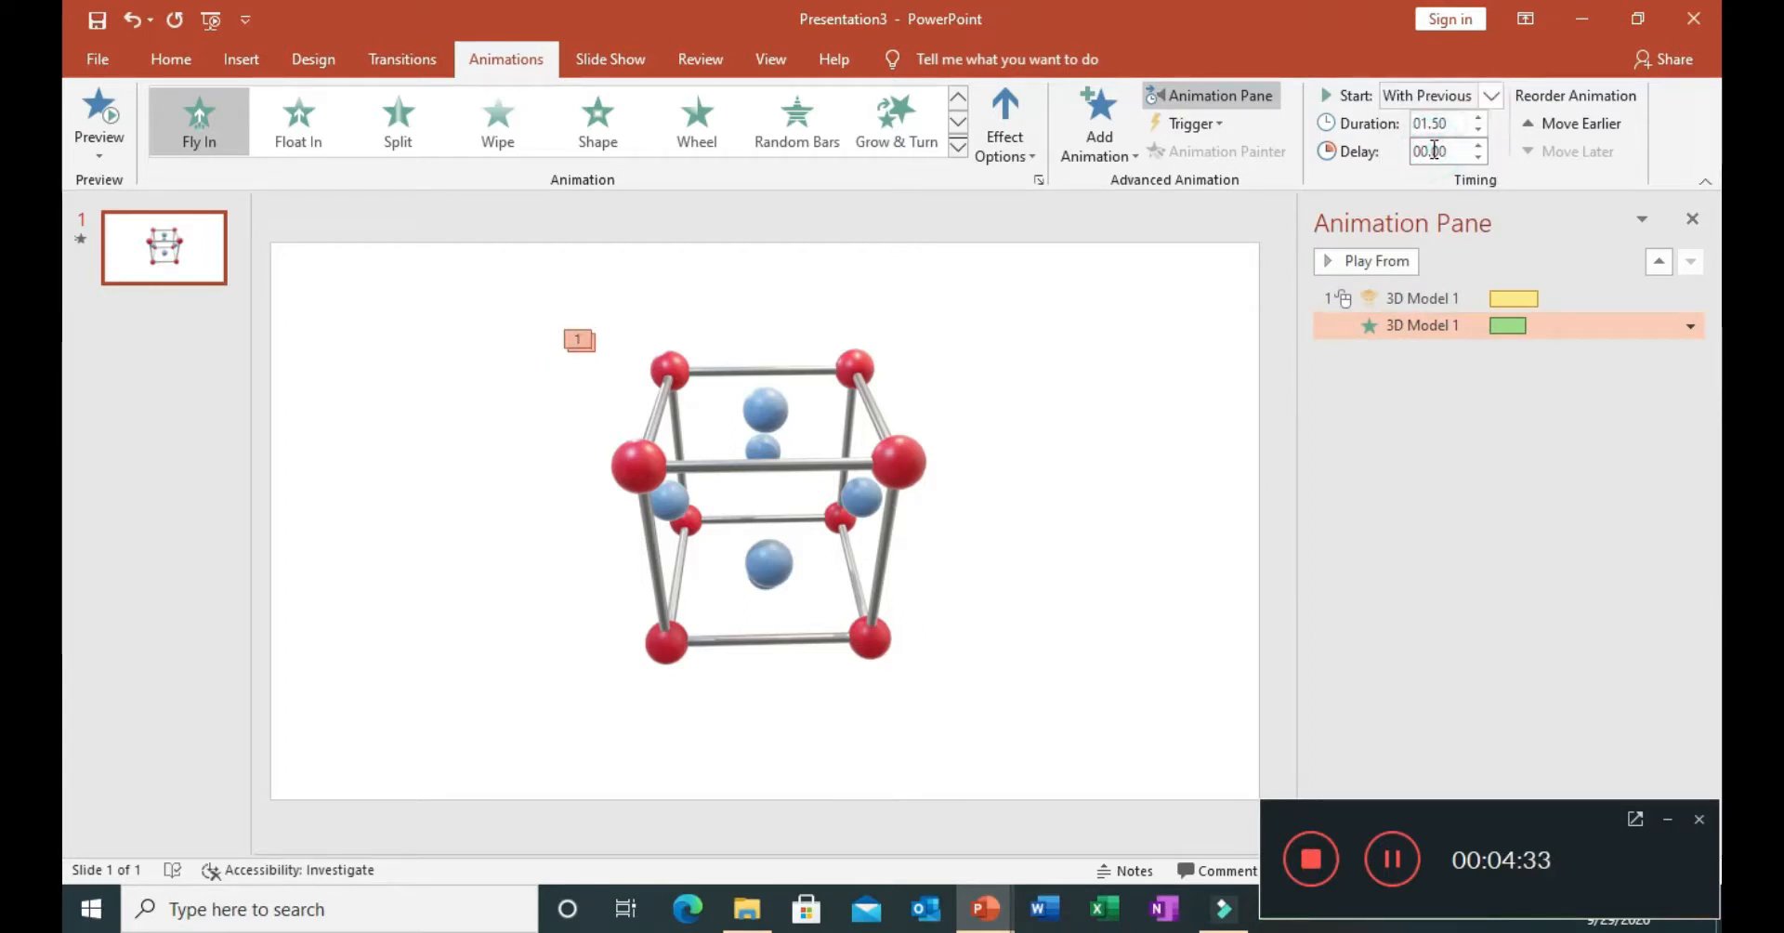
# Reorder the Fly In animation ahead of the Jump & Turn animation and play the sequence
pyautogui.click(1595, 130)
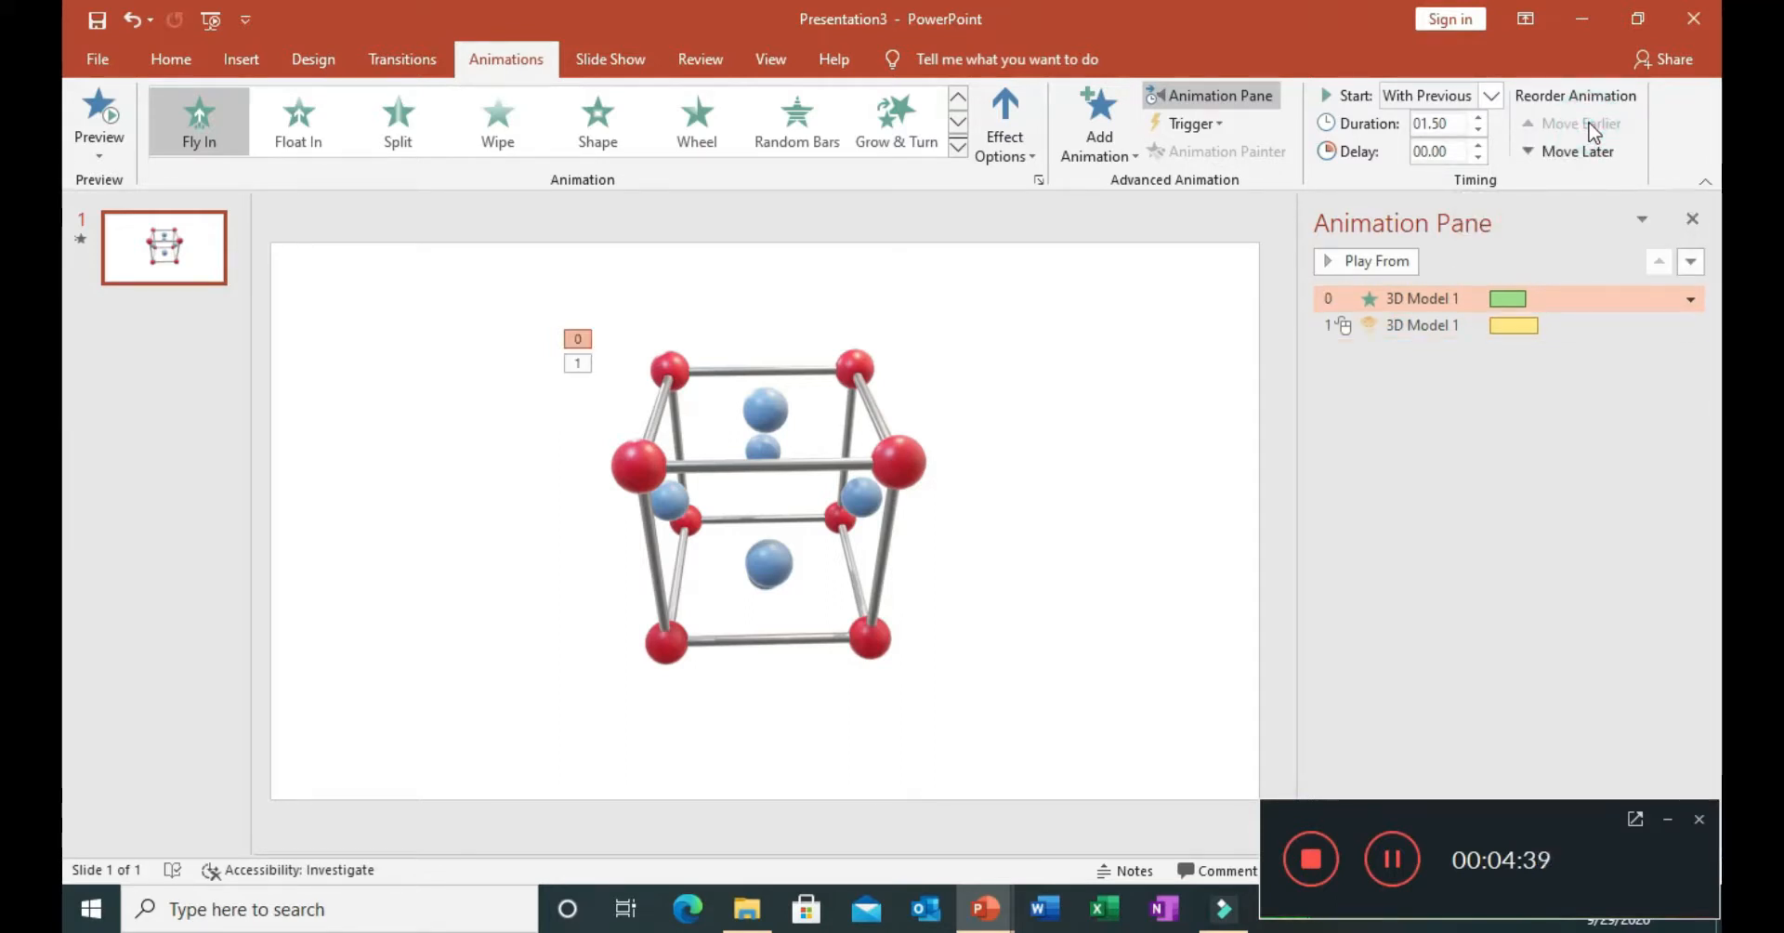
pyautogui.click(1334, 267)
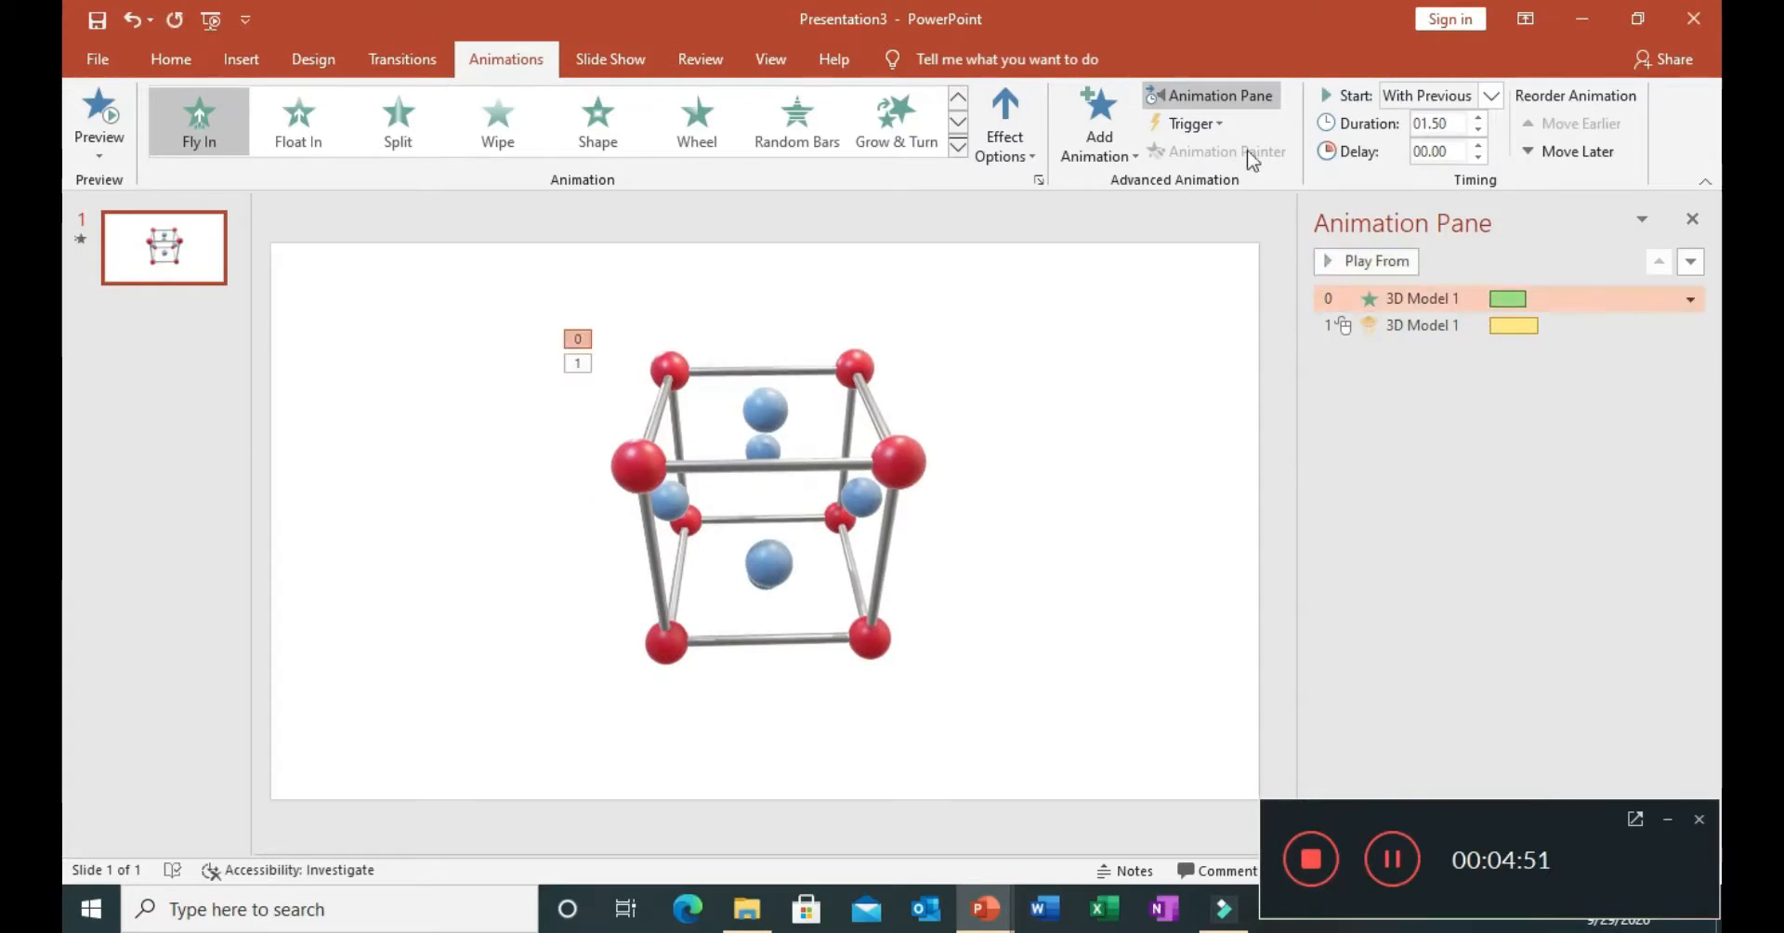
# Add a Spin emphasis effect to the lattice model as a third animation
pyautogui.click(1099, 125)
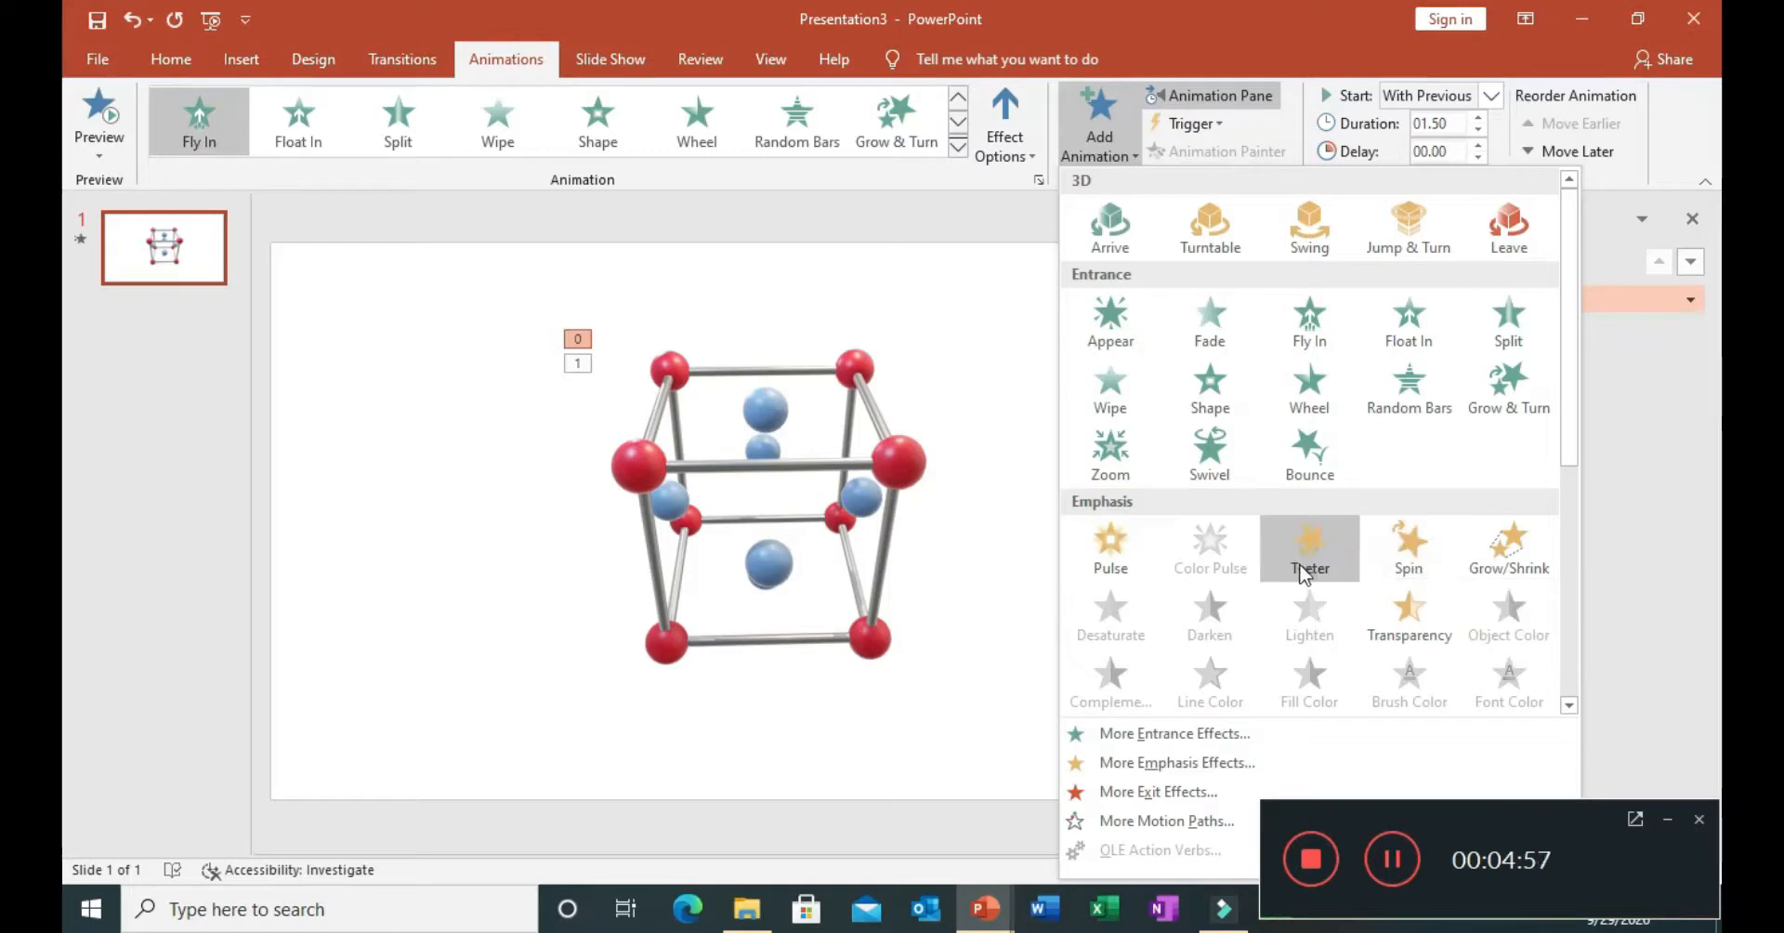
pyautogui.click(1432, 555)
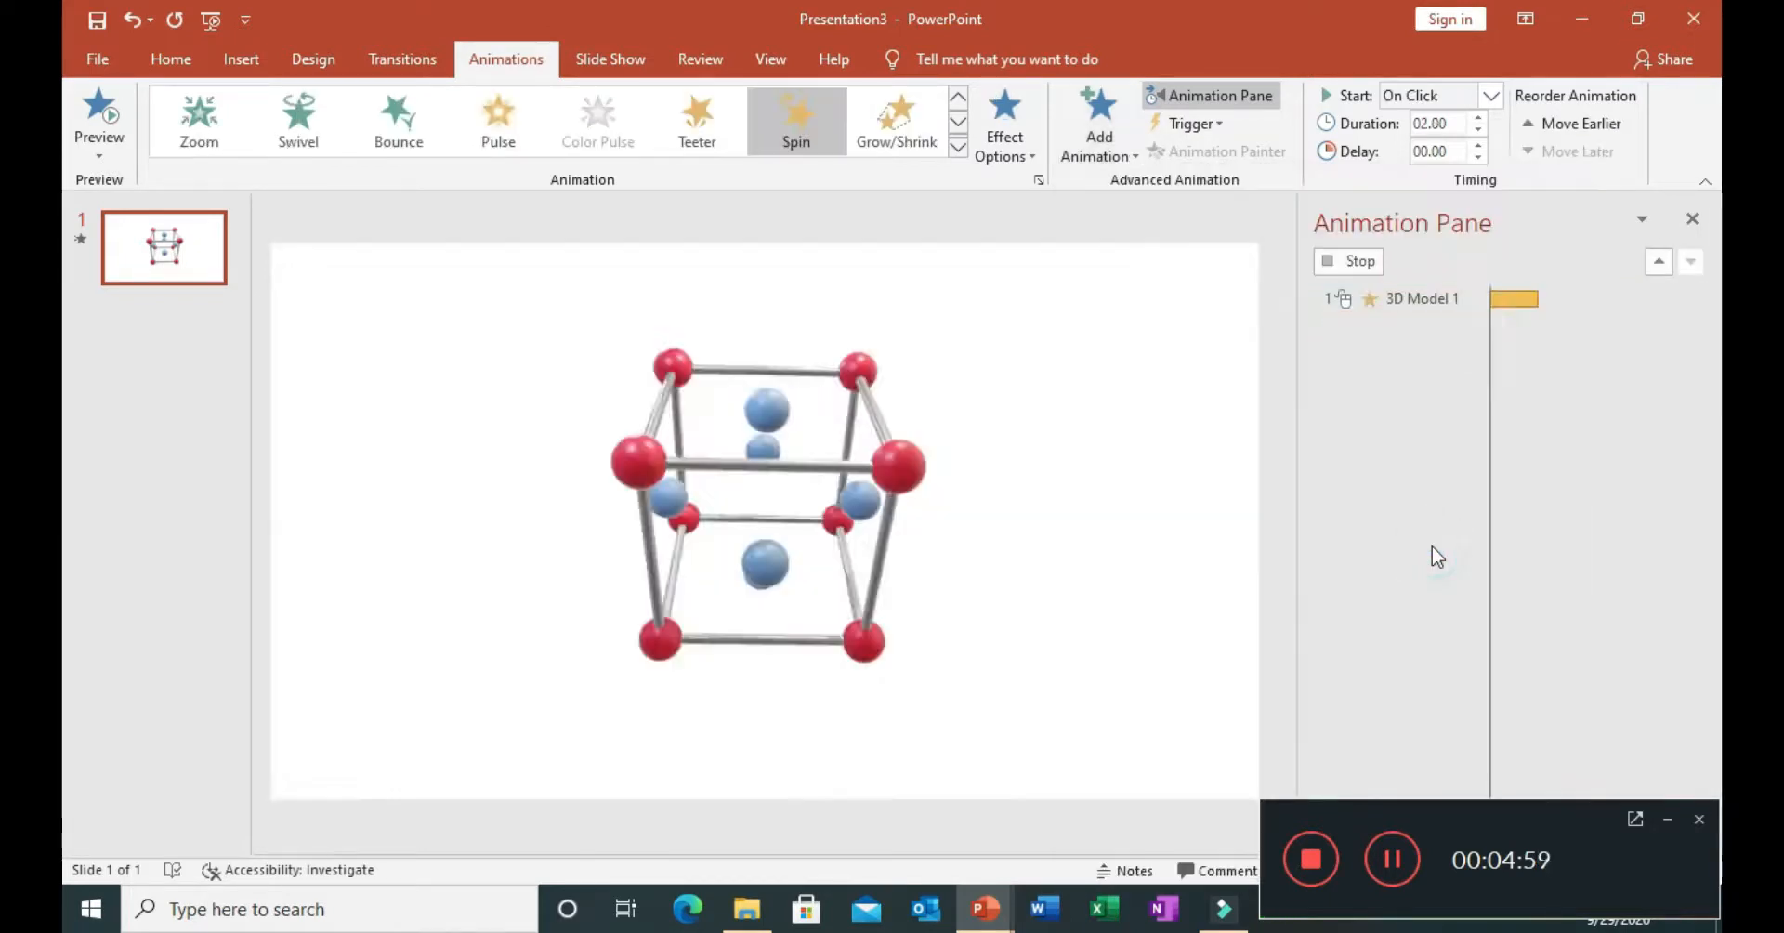